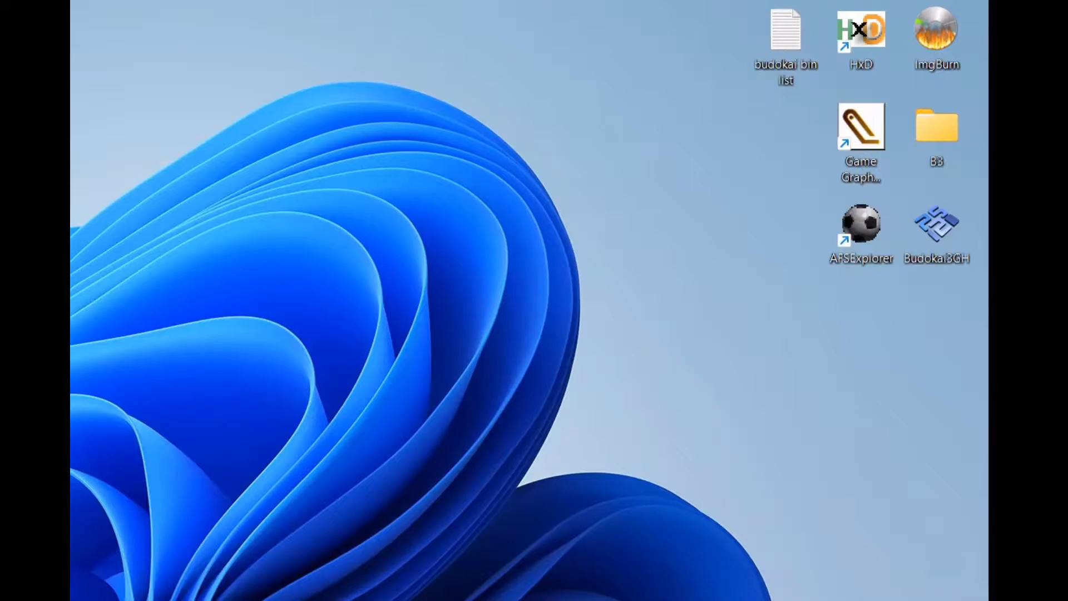
Step: Launch AFSExplorer and move its window fully into view
left_click(861, 223)
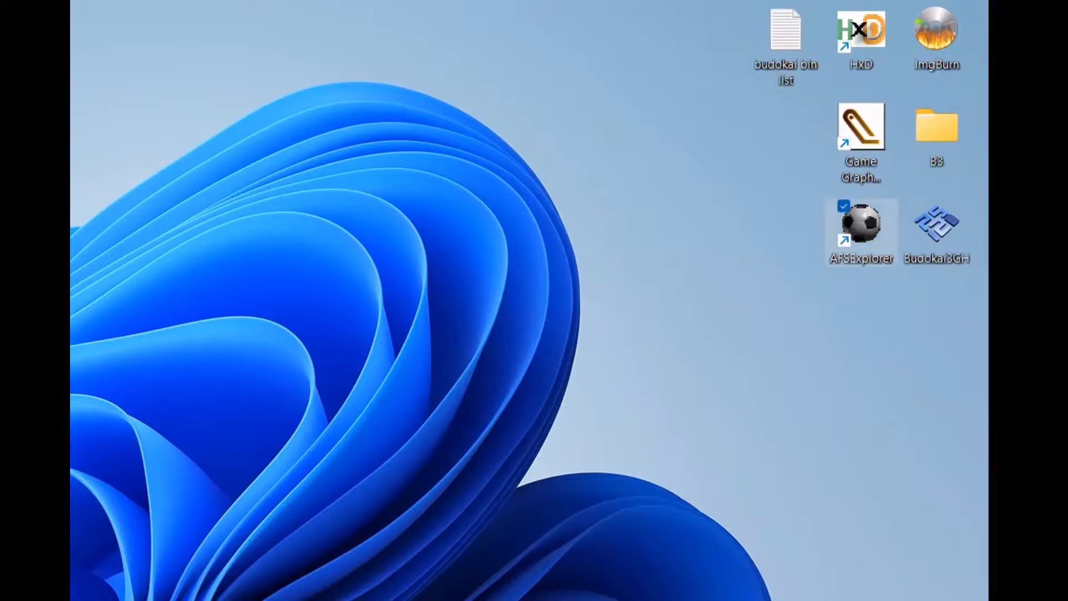
key("Return")
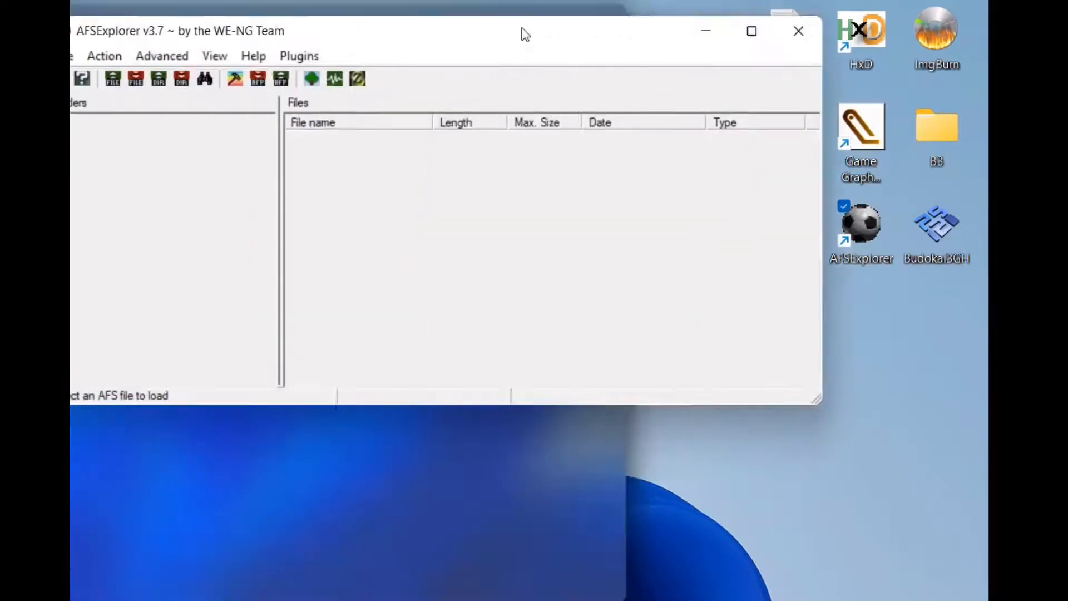
left_click_drag(522, 34, 669, 85)
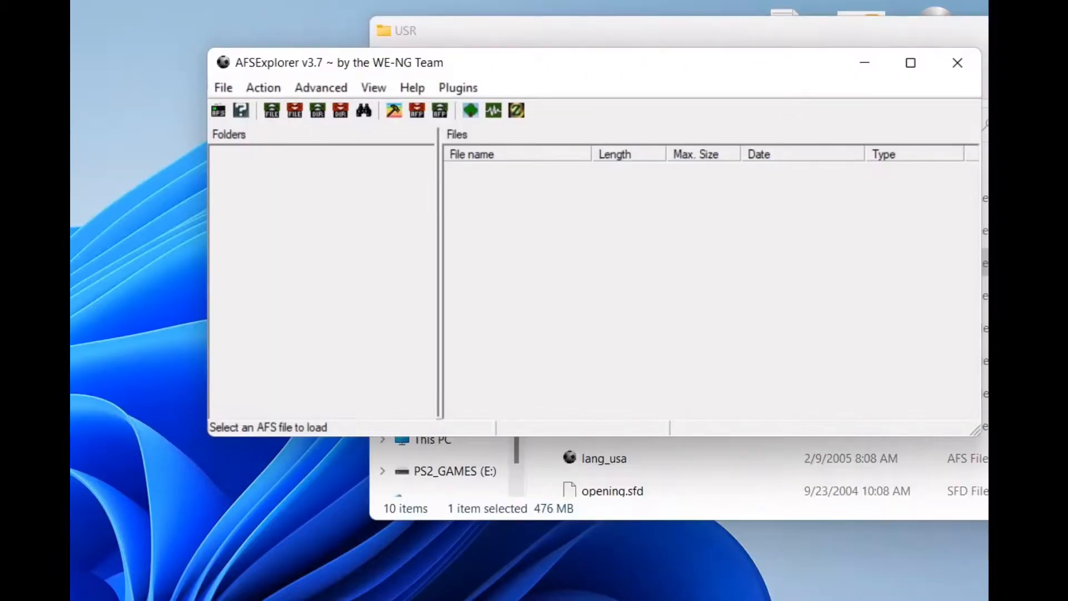
Step: Open the data_cmn AFS file from the USR folder inside B3
left_click(223, 88)
left_click(286, 108)
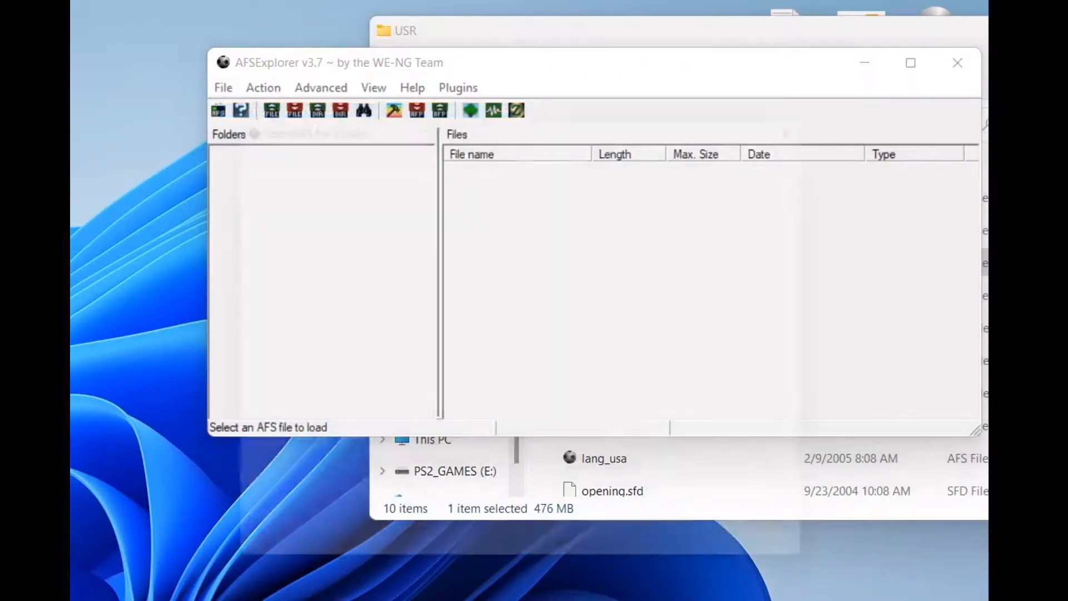
double_click(553, 270)
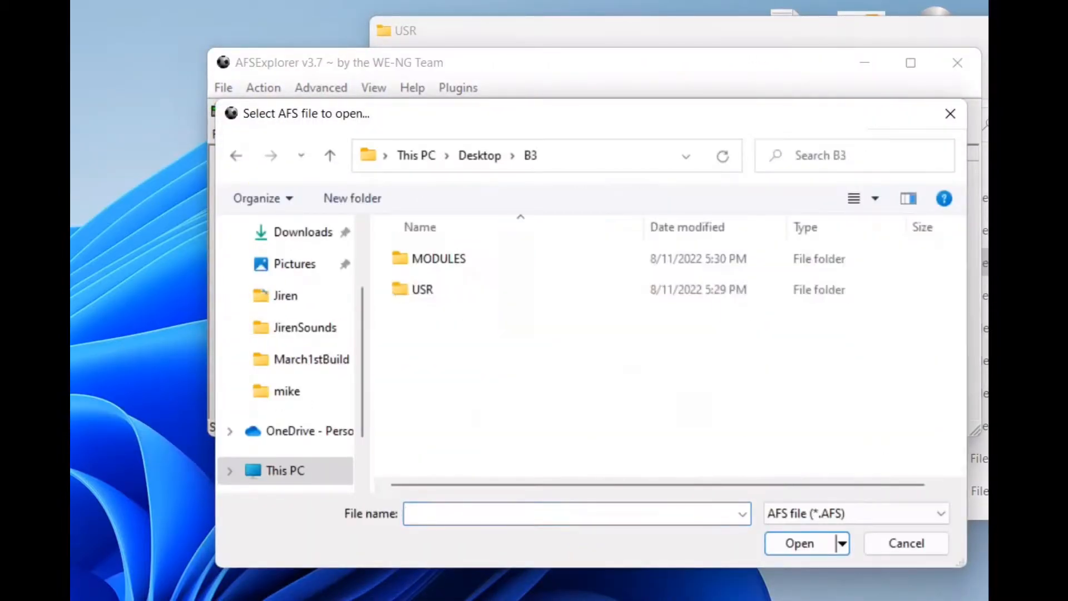
double_click(422, 289)
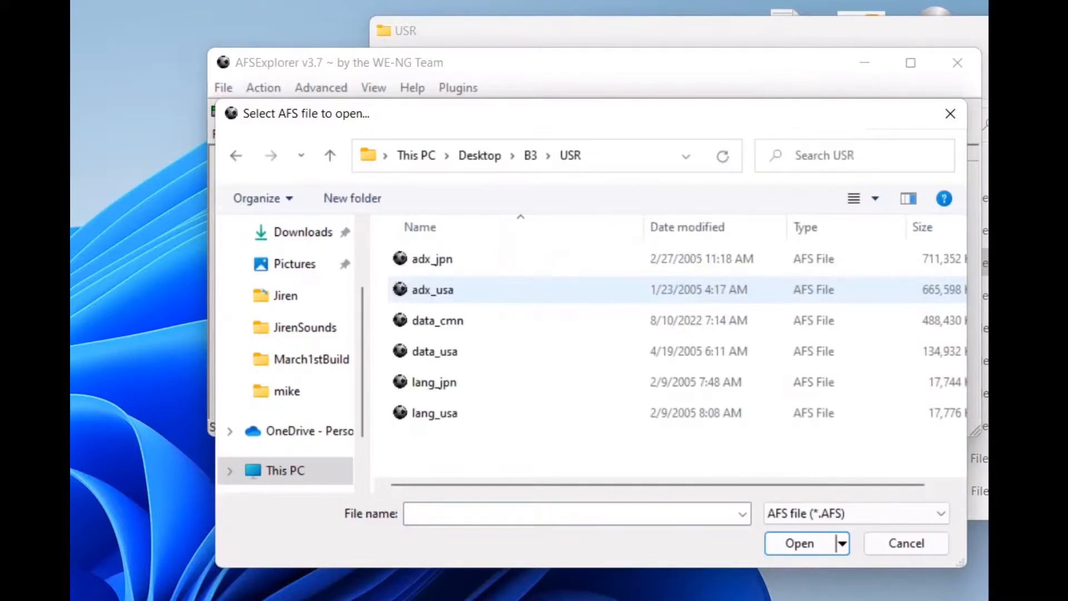
double_click(437, 320)
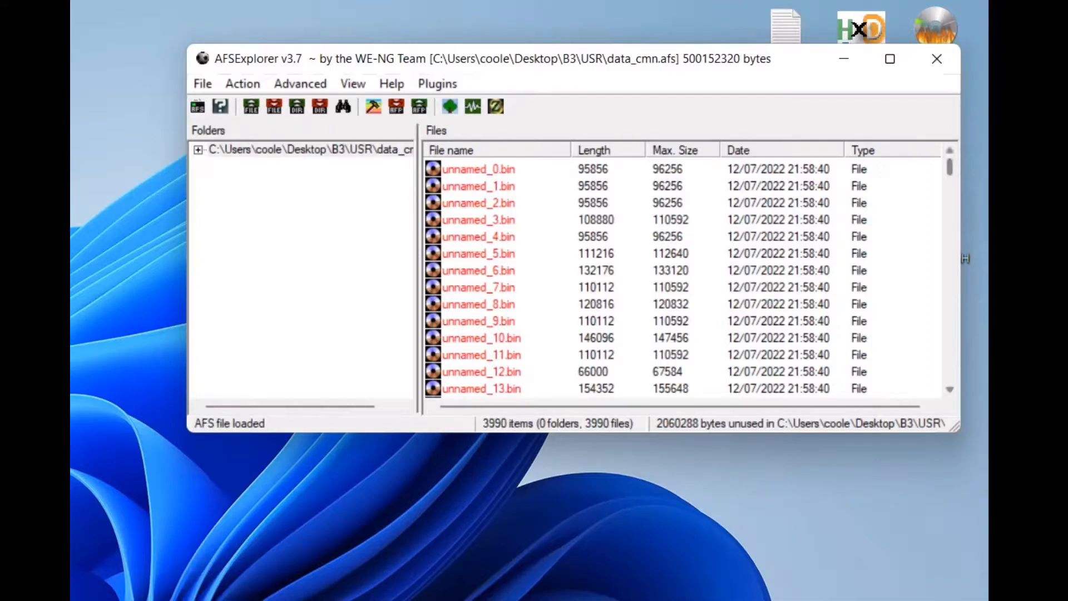
Step: Look through the archive's file list down to the last bin and back, then put AFSExplorer out of the way
left_click_drag(950, 167, 950, 373)
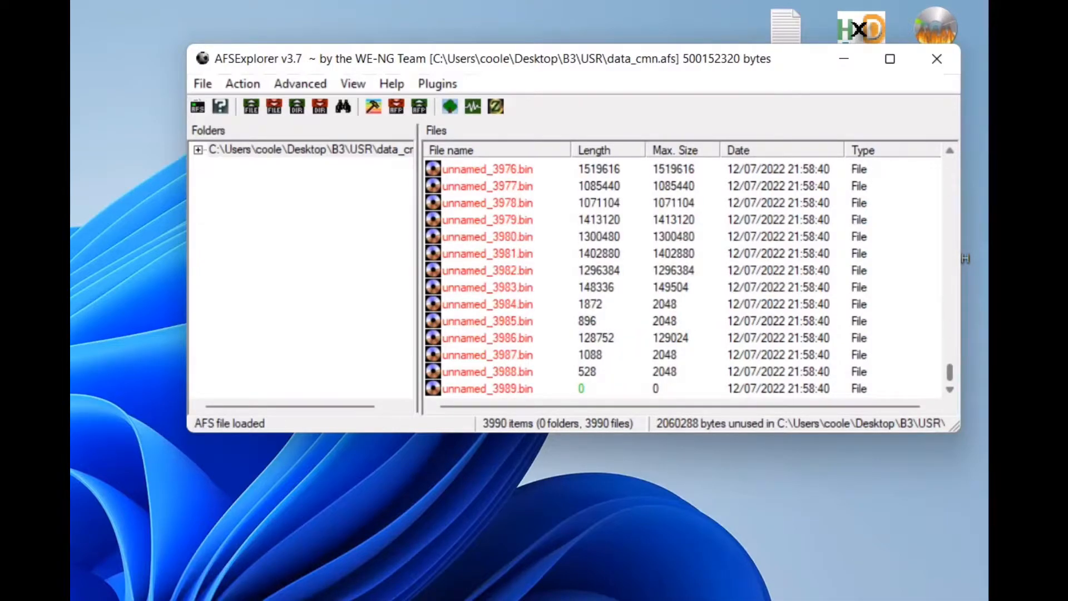
left_click_drag(950, 373, 950, 167)
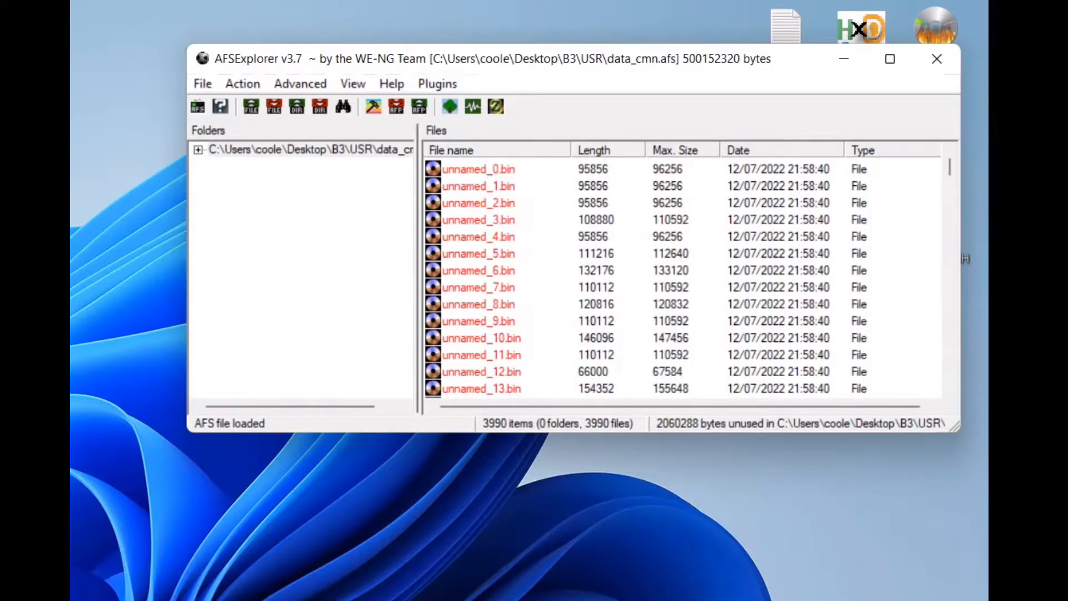
left_click(936, 59)
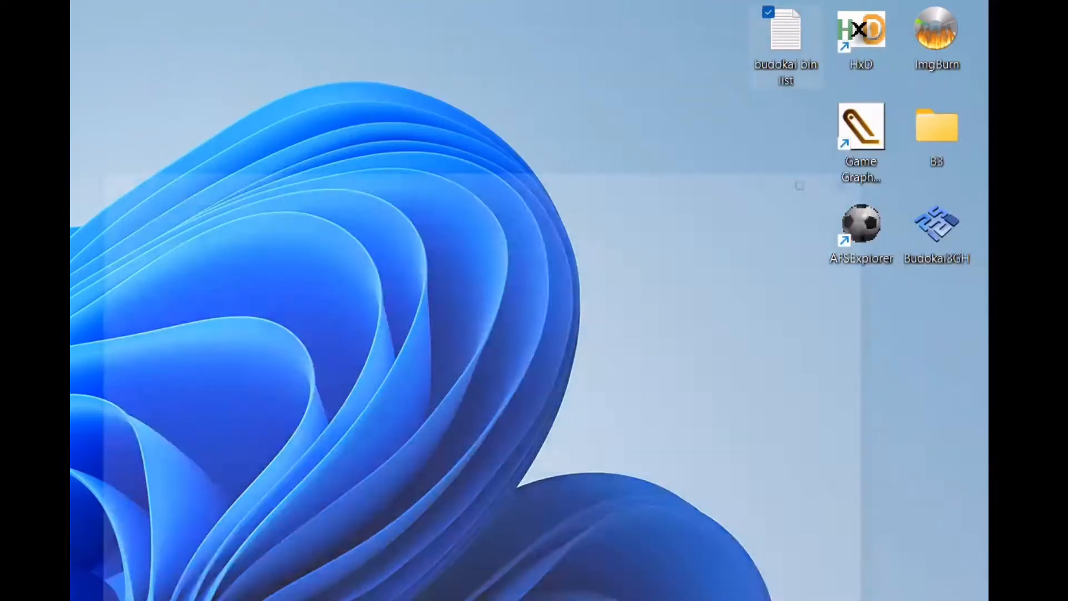
Step: Find and select the gogeta ss4 entry in the budokai bin list in Notepad, then minimise the list
double_click(786, 44)
left_click_drag(308, 152, 369, 26)
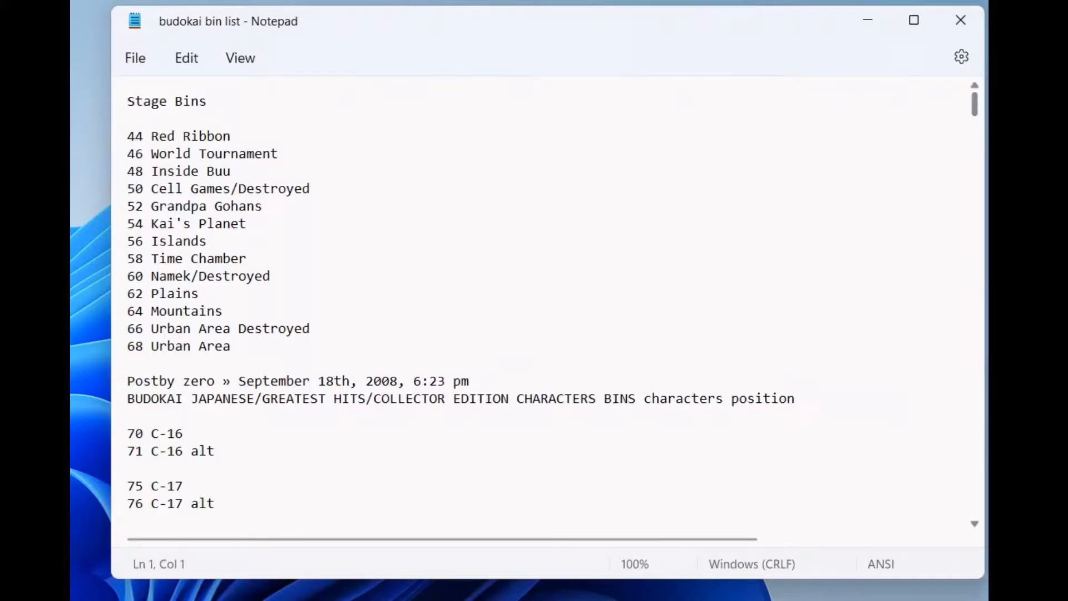
scroll(545, 303, "down", 10)
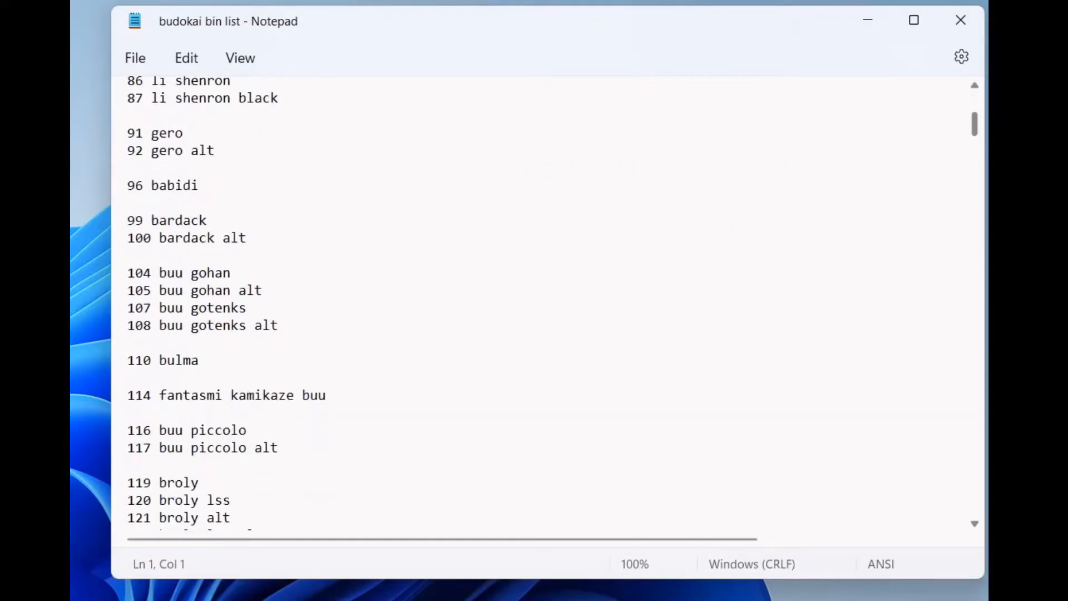
scroll(546, 303, "down", 12)
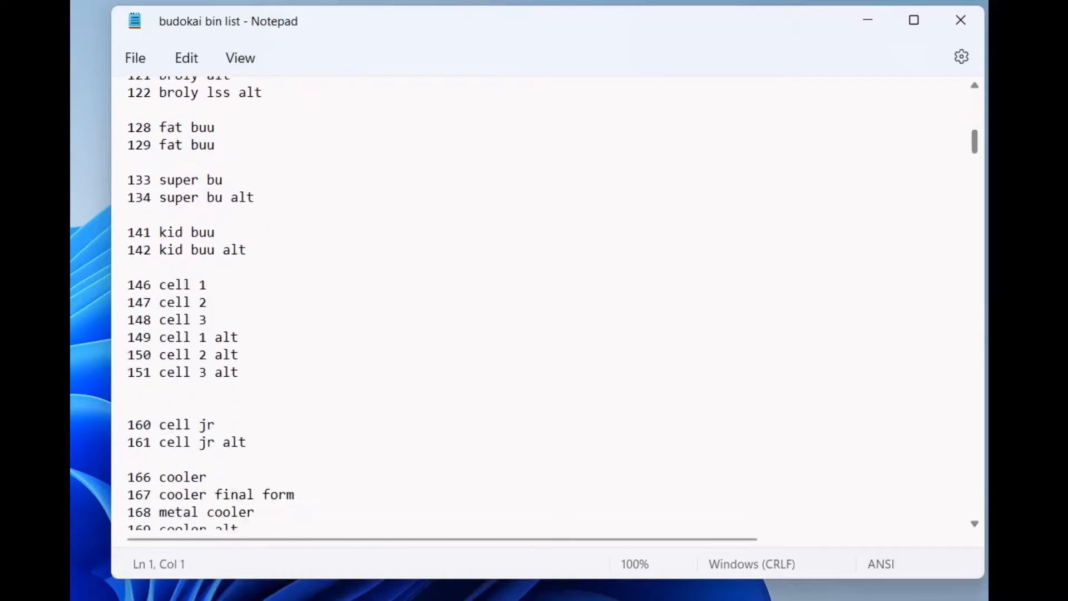
scroll(545, 304, "down", 7)
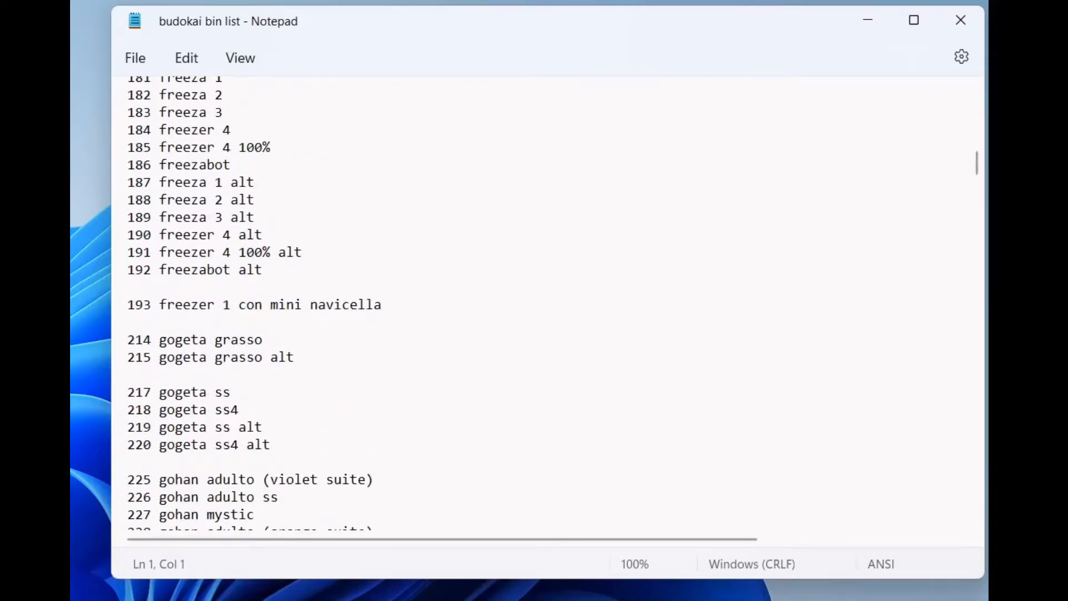
left_click(120, 410)
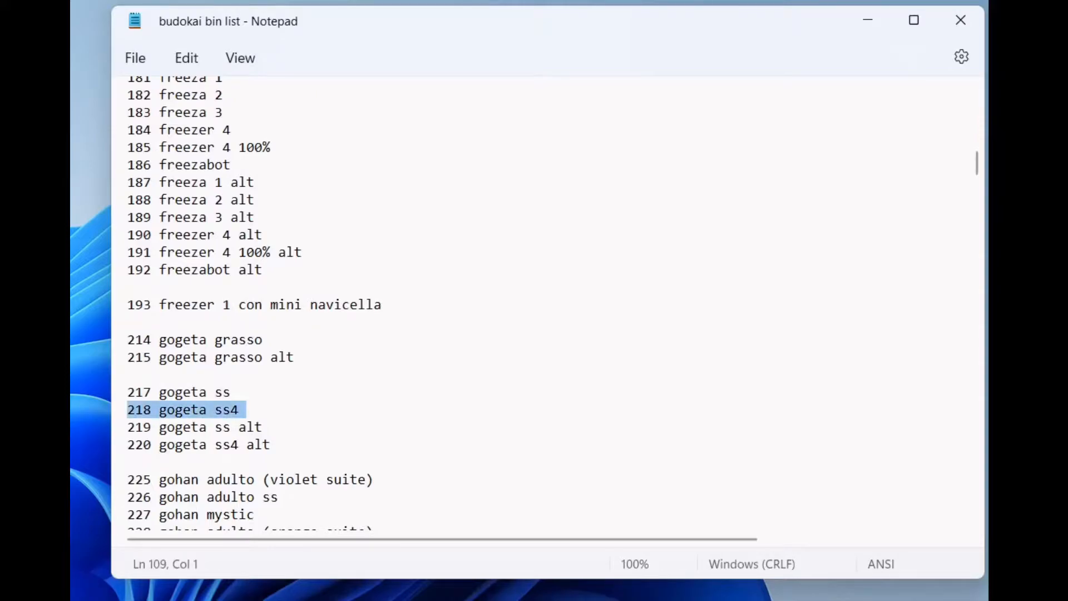
left_click(868, 21)
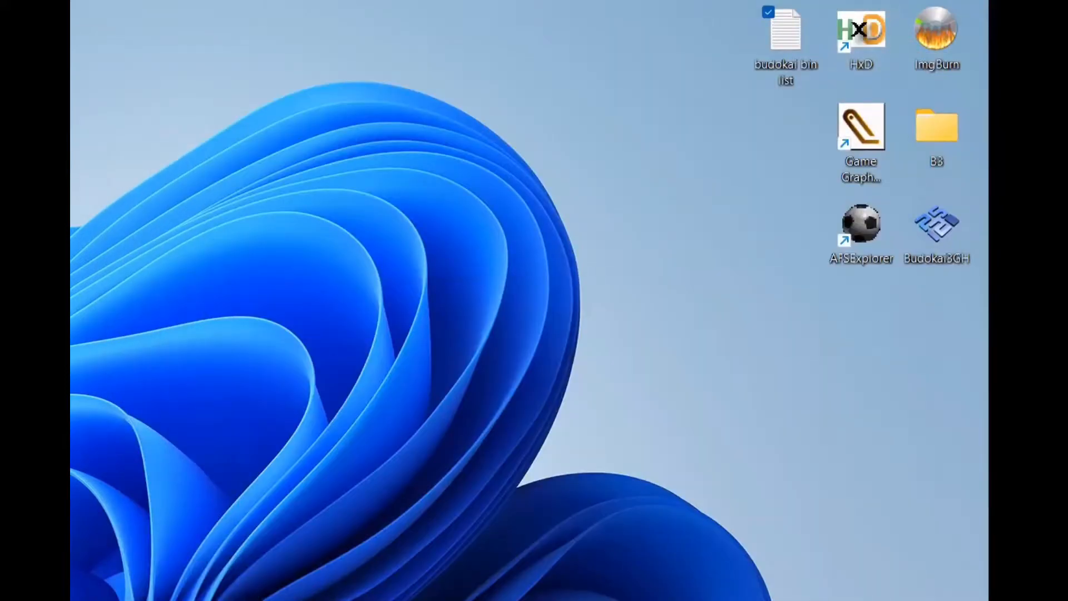
Step: Export unnamed_218.bin from the AFSExplorer archive to the Desktop and place its icon below the budokai bin list
key("alt+Tab")
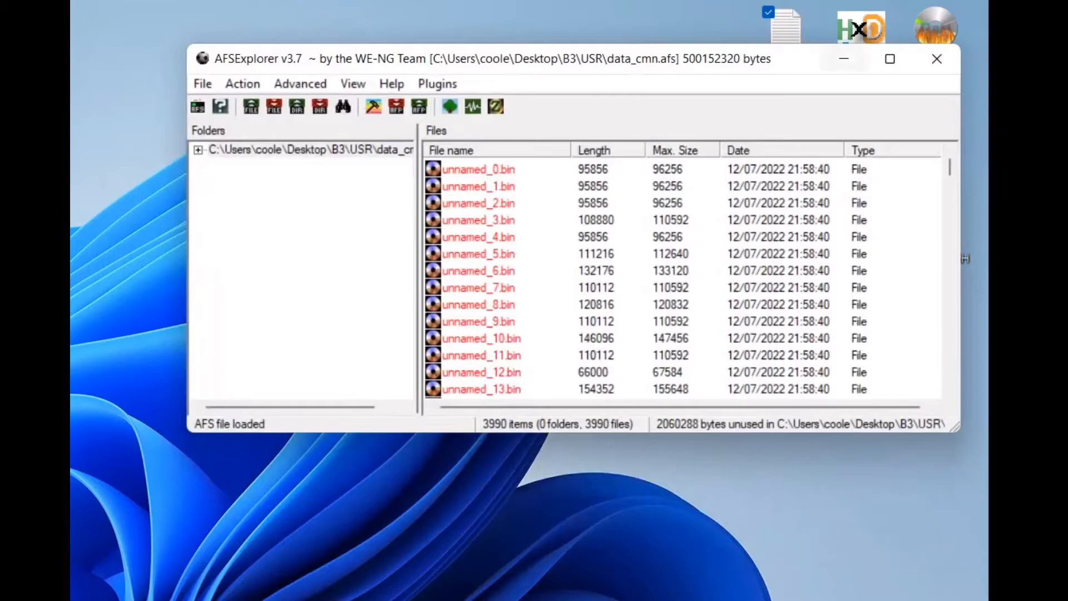
left_click_drag(949, 167, 950, 179)
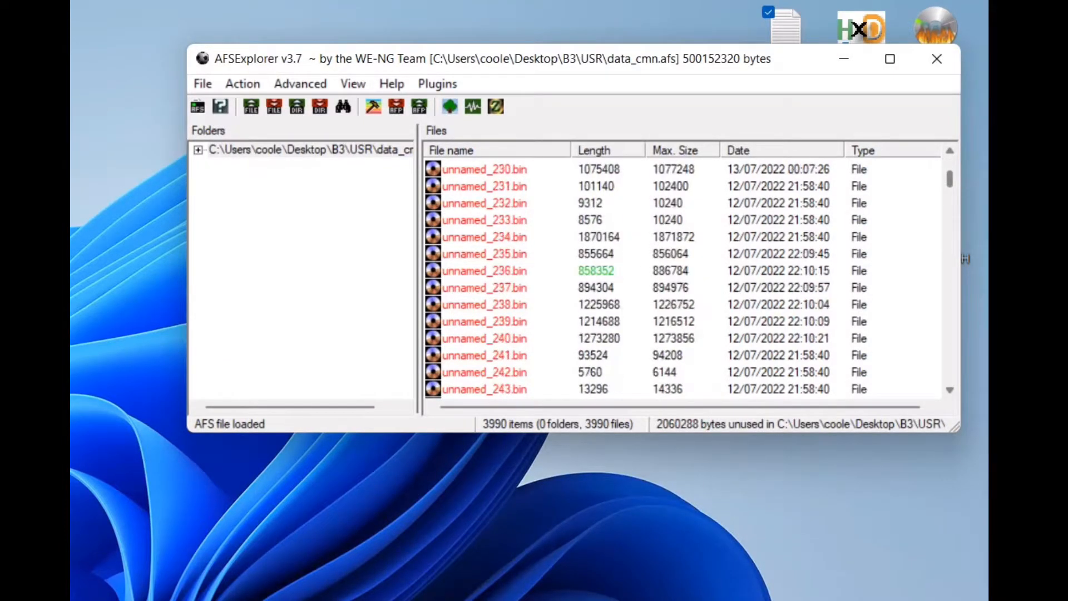
scroll(683, 278, "up", 5)
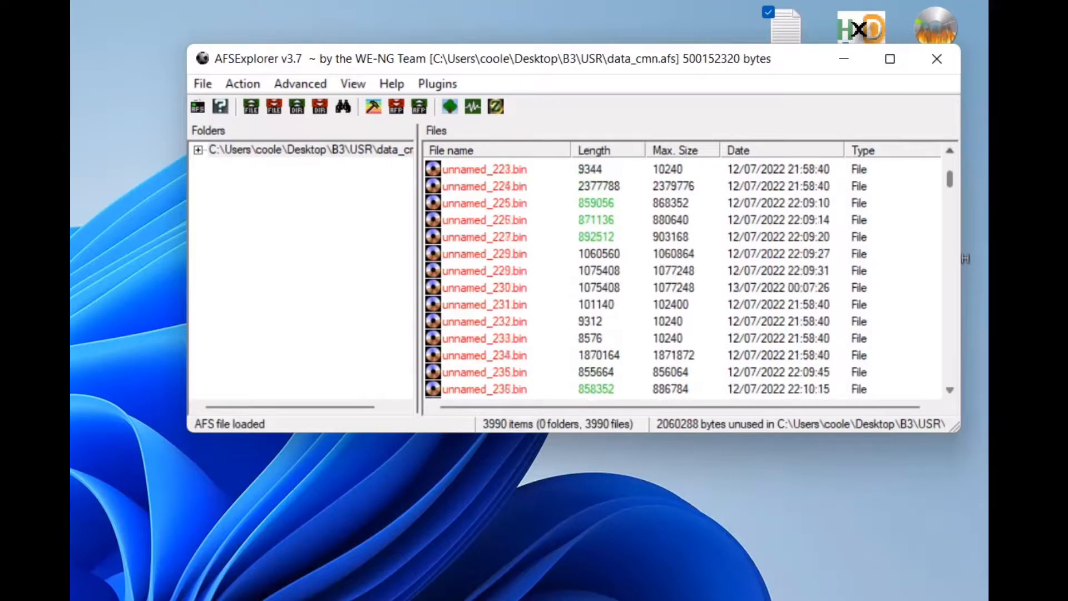
left_click(624, 204)
right_click(624, 204)
left_click(678, 240)
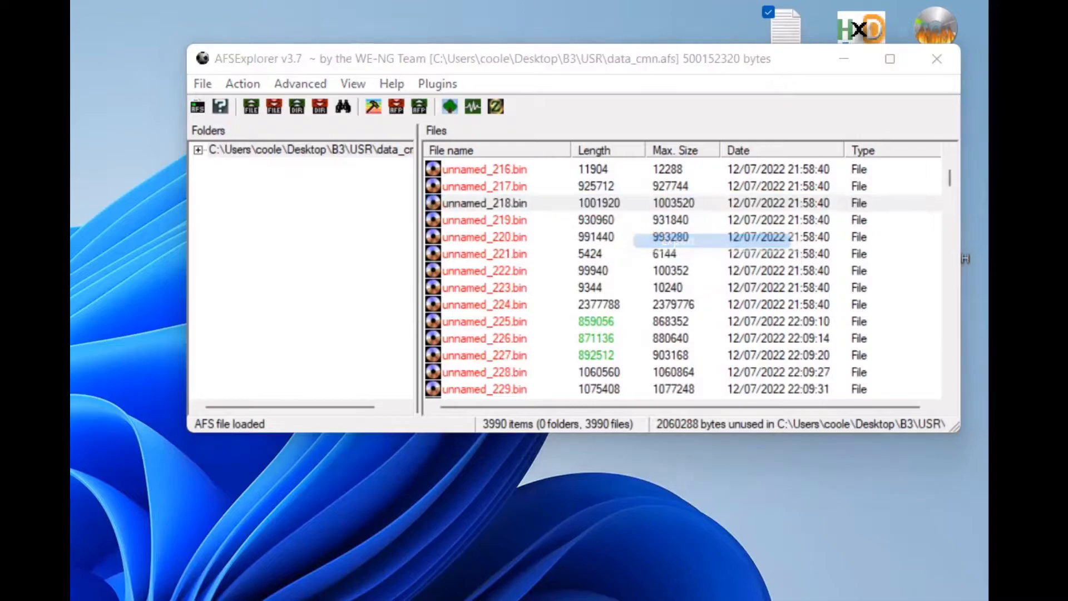
left_click(166, 391)
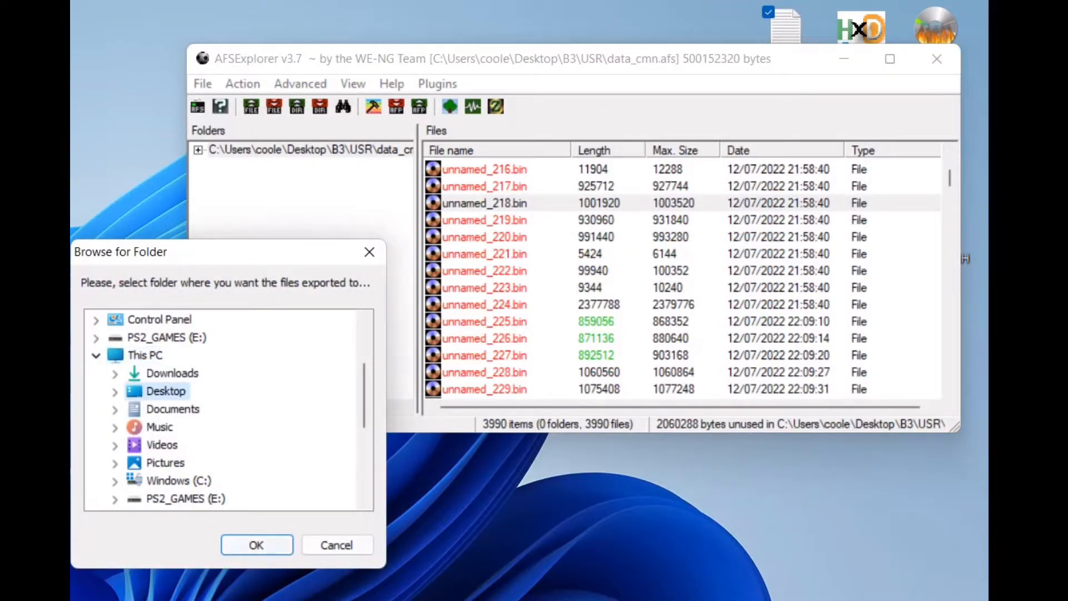
key("Return")
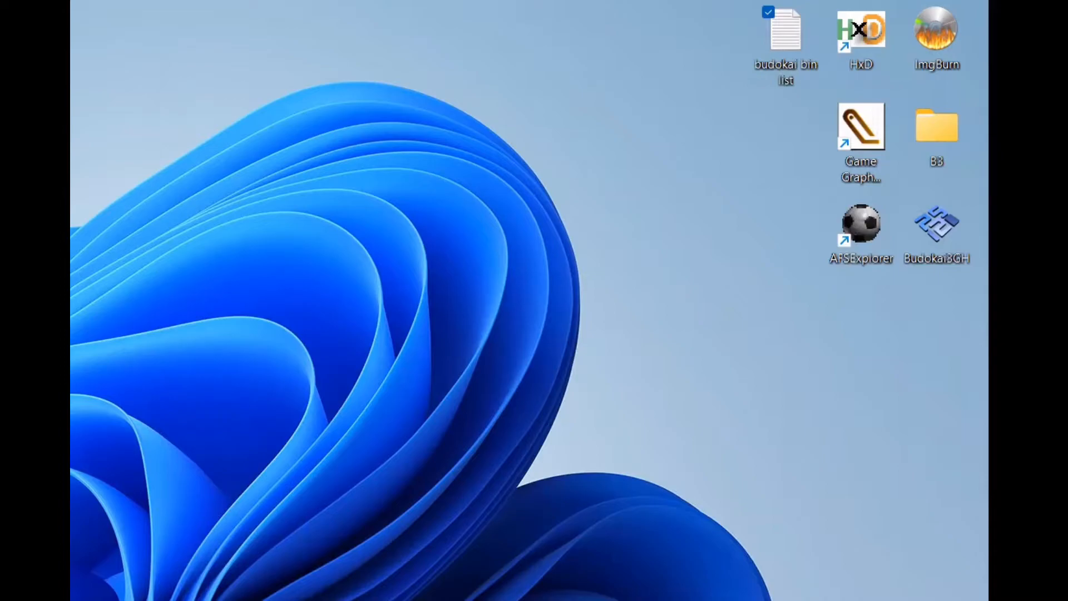
left_click_drag(602, 217, 786, 127)
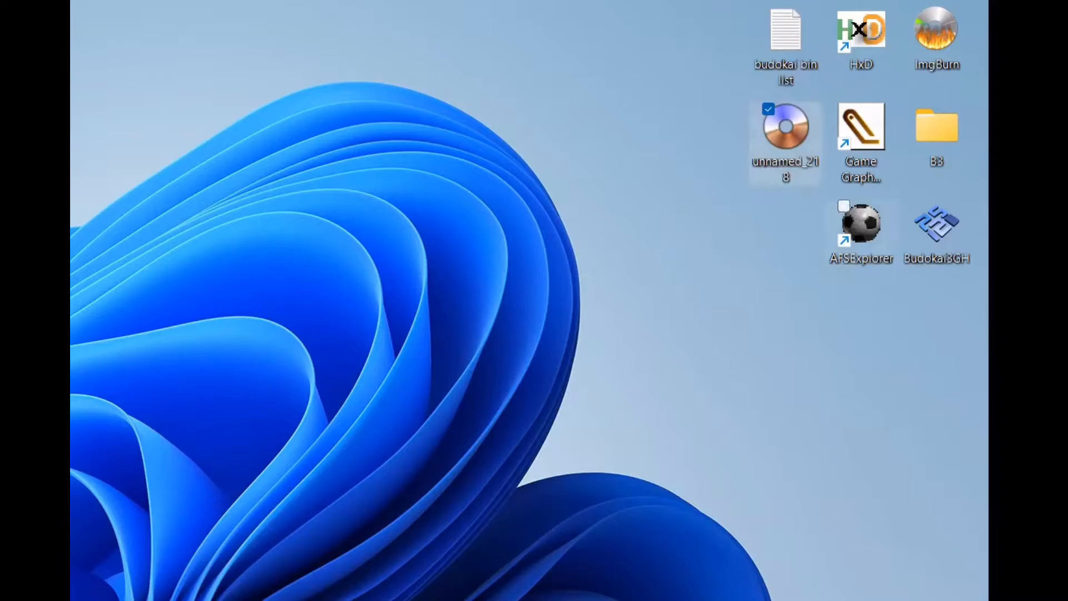
Step: Reopen the budokai bin list in Notepad, look up Piccolo's bin entry, and minimise the list
double_click(785, 39)
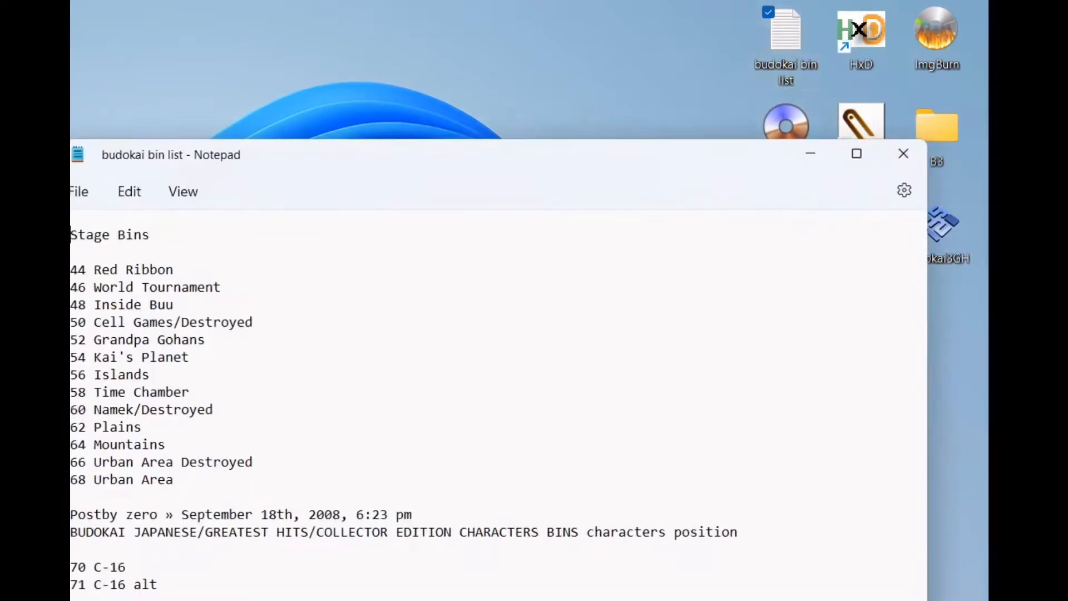
left_click_drag(587, 158, 653, 37)
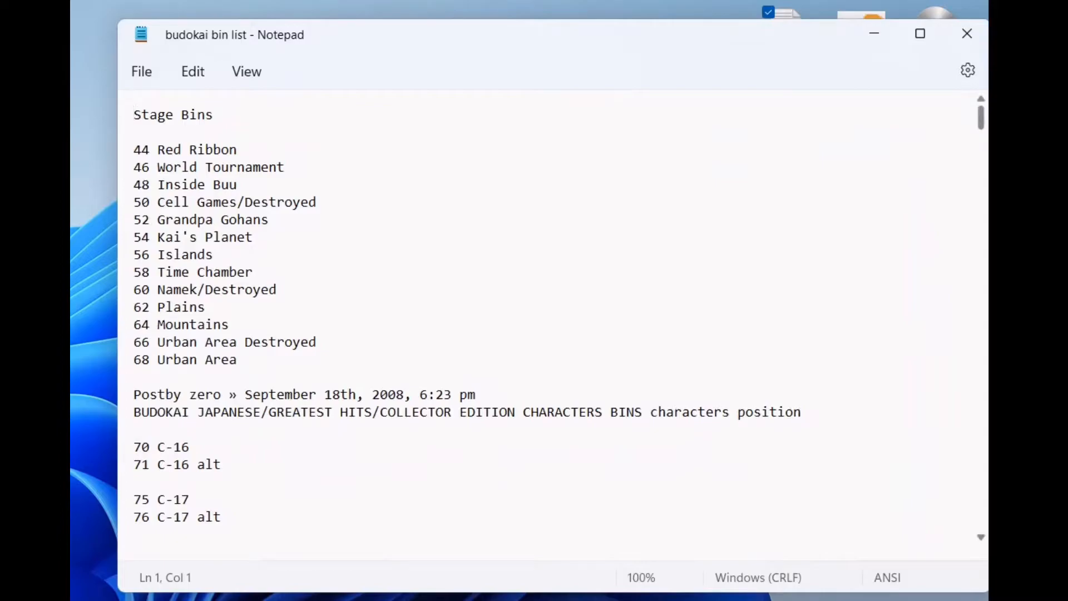
scroll(551, 323, "down", 8)
scroll(550, 322, "down", 20)
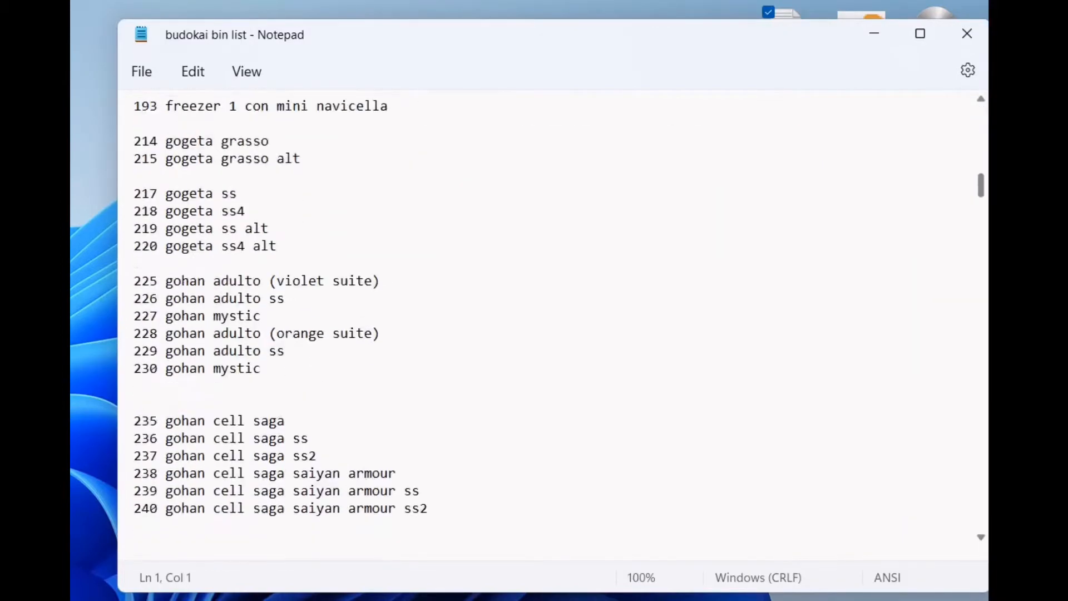
scroll(550, 323, "down", 20)
scroll(551, 323, "up", 1)
scroll(551, 323, "up", 2)
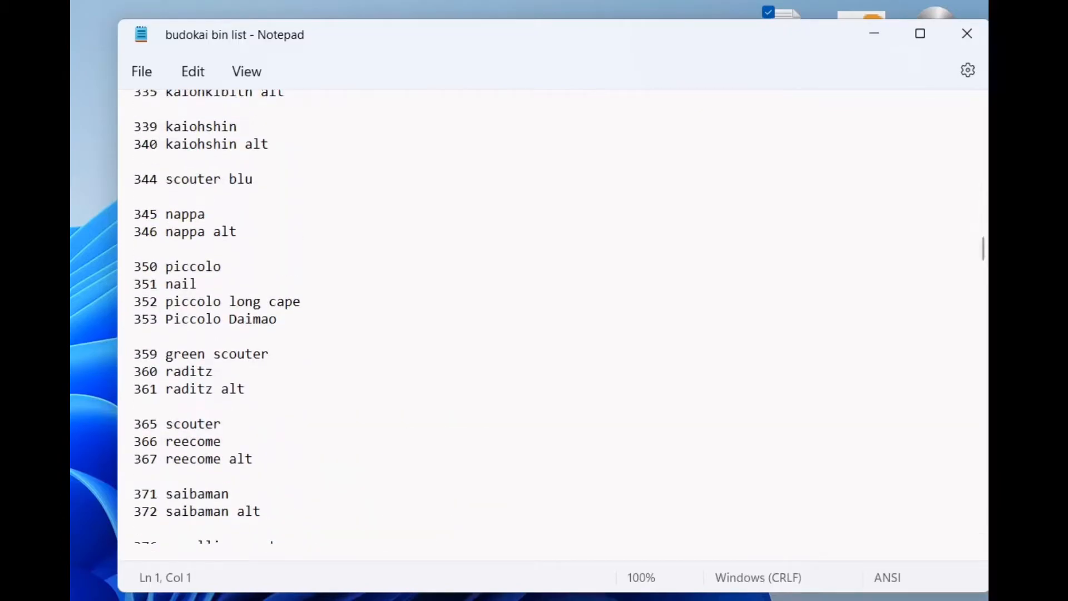
left_click_drag(128, 268, 128, 232)
left_click(874, 33)
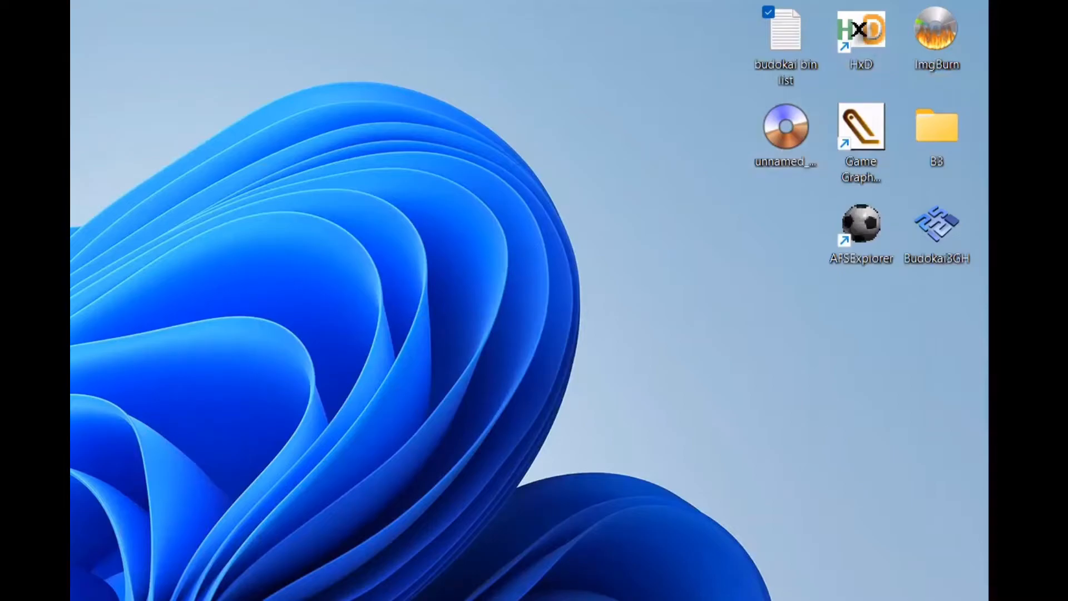
Step: Return to AFSExplorer, find unnamed_350.bin in the archive, and try importing unnamed_218.bin from the Desktop over it
key("alt+Tab")
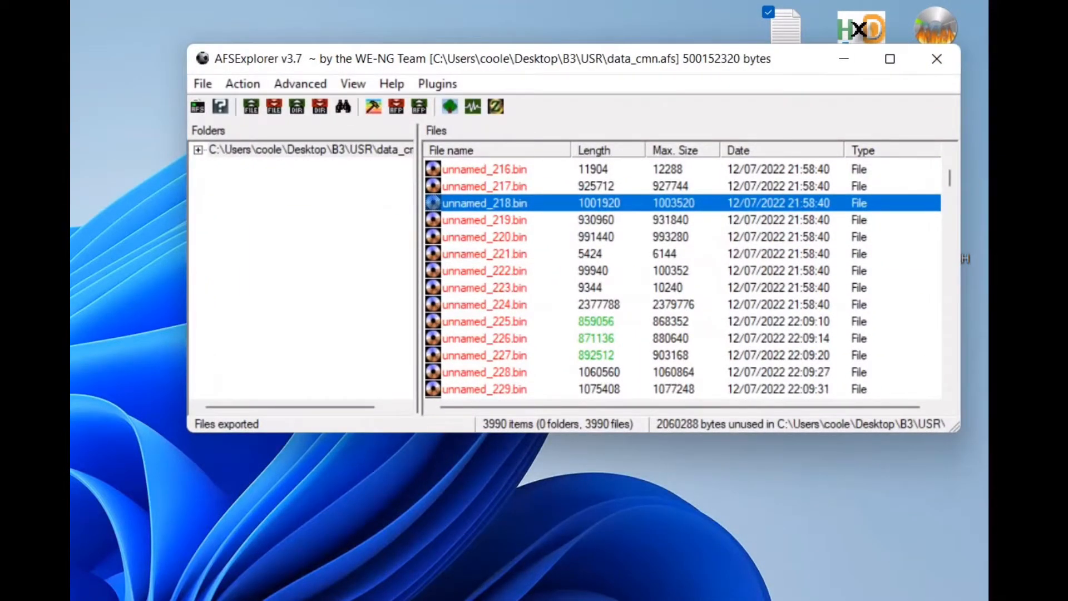
scroll(681, 278, "down", 20)
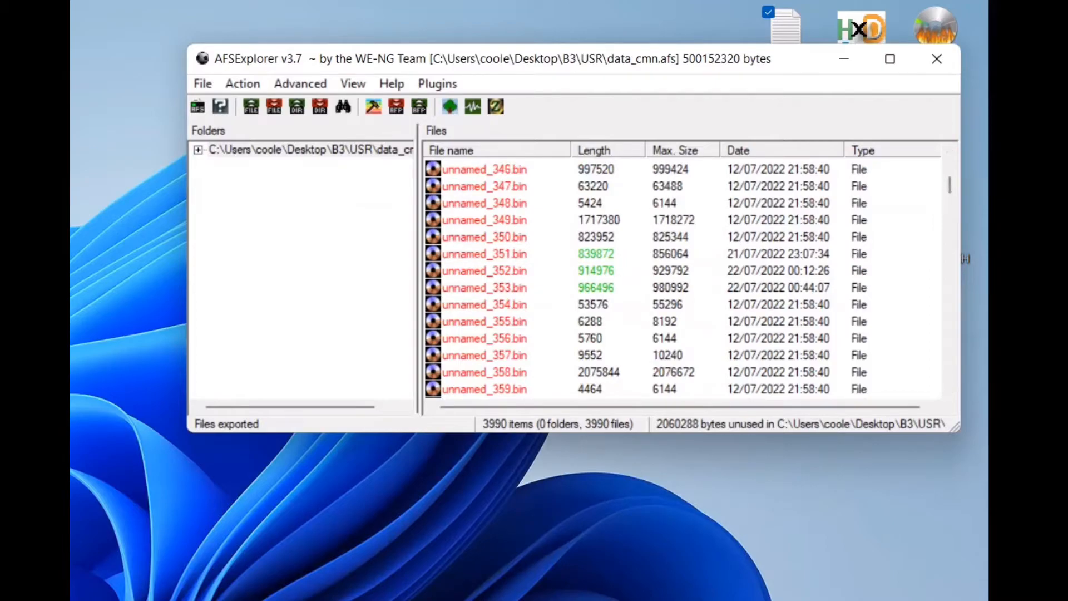
left_click(485, 237)
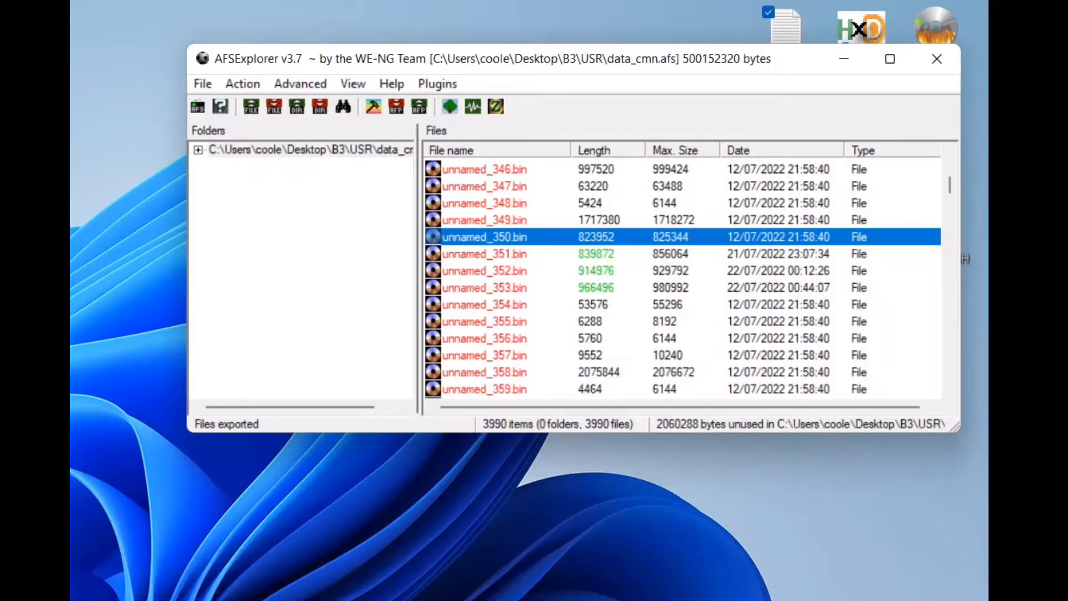
right_click(606, 236)
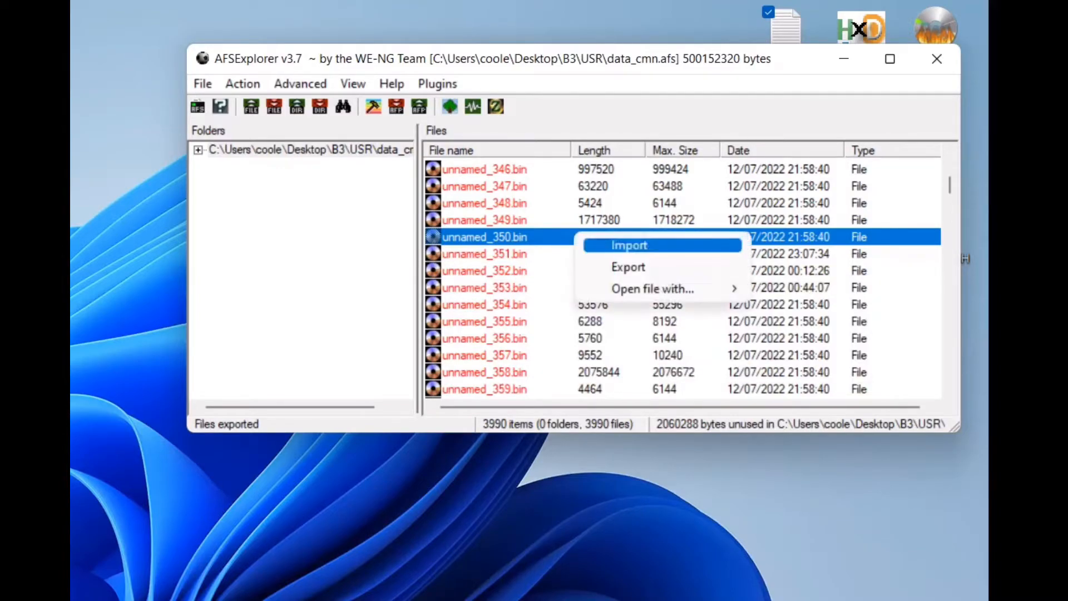
left_click(628, 241)
double_click(419, 285)
Step: Agree to auto-arrange the AFS file, set a new reserved space for the file, and dismiss the insertion warning
left_click_drag(218, 359, 583, 200)
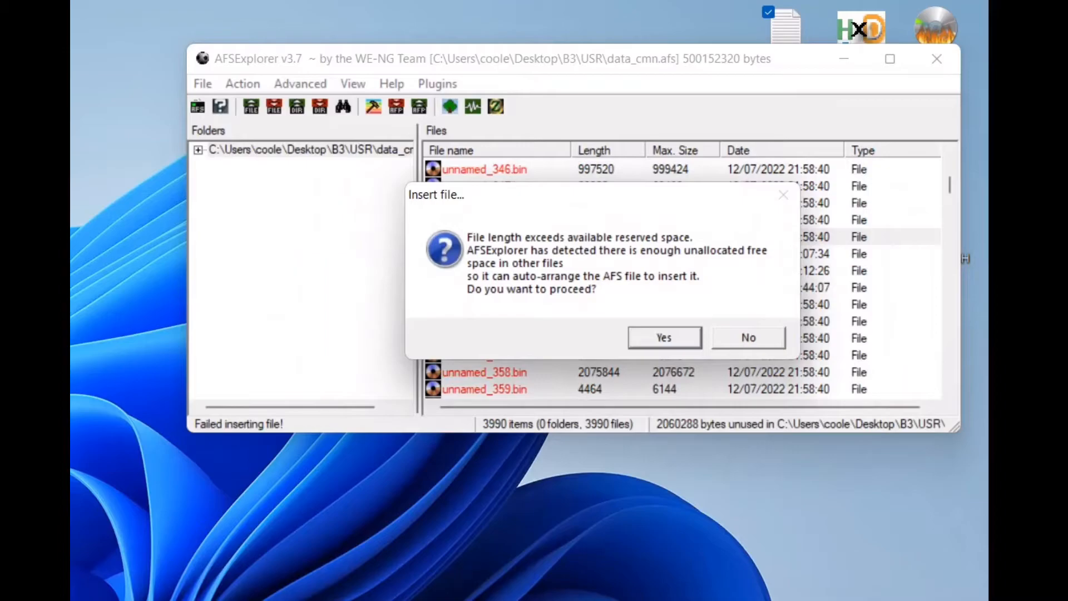
key("Return")
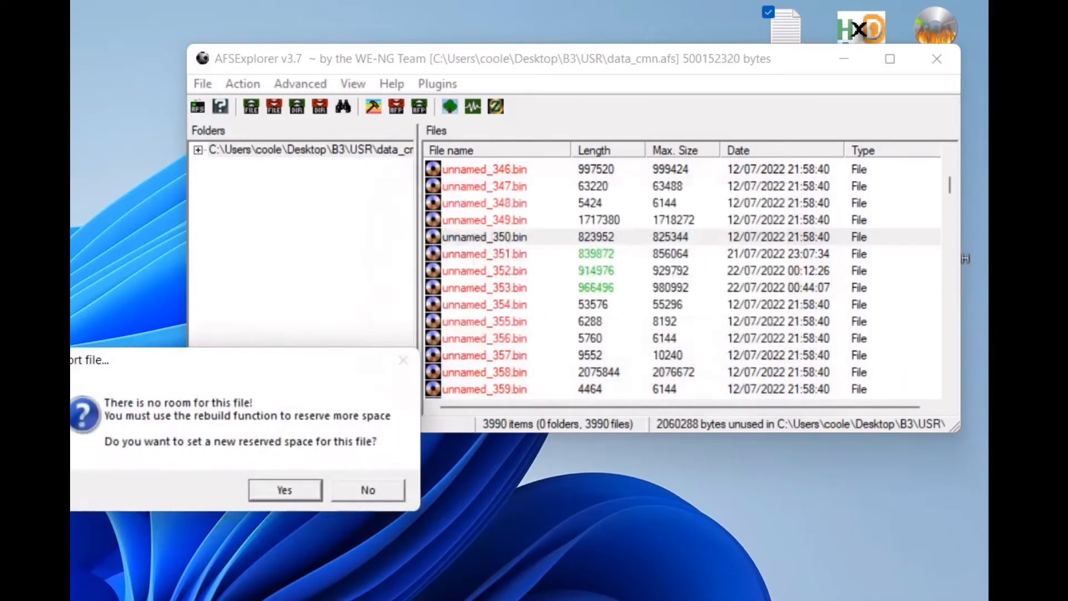
left_click_drag(194, 360, 637, 199)
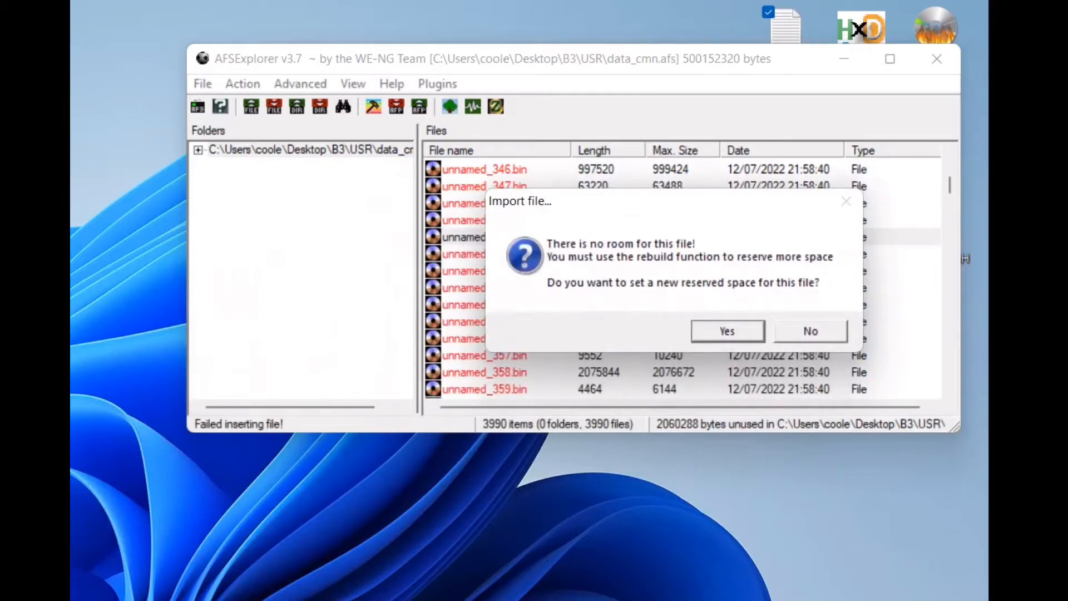
left_click(811, 331)
left_click_drag(239, 363, 650, 188)
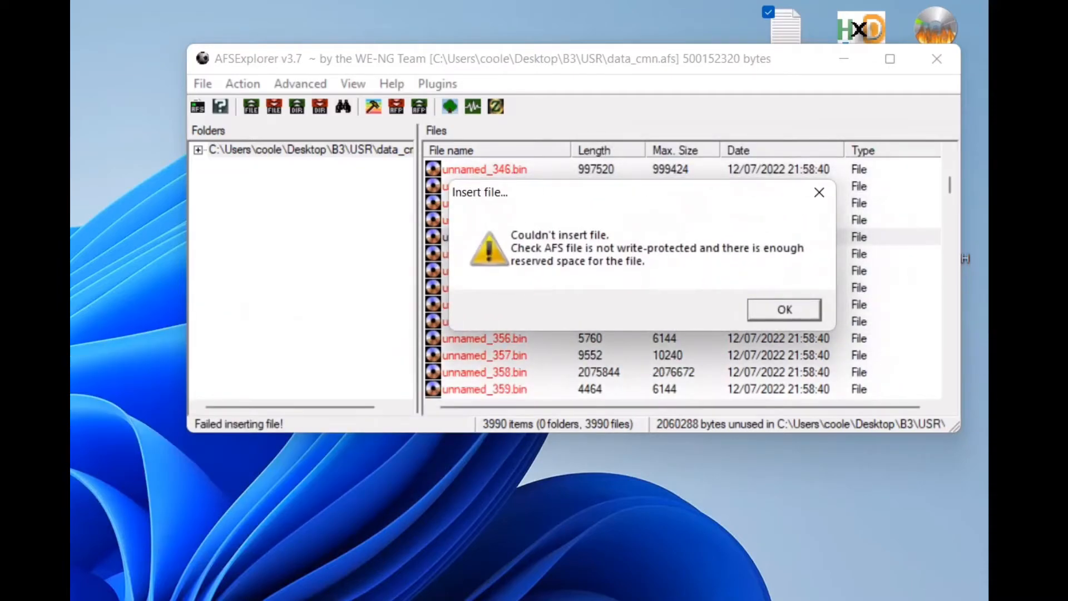
key("Return")
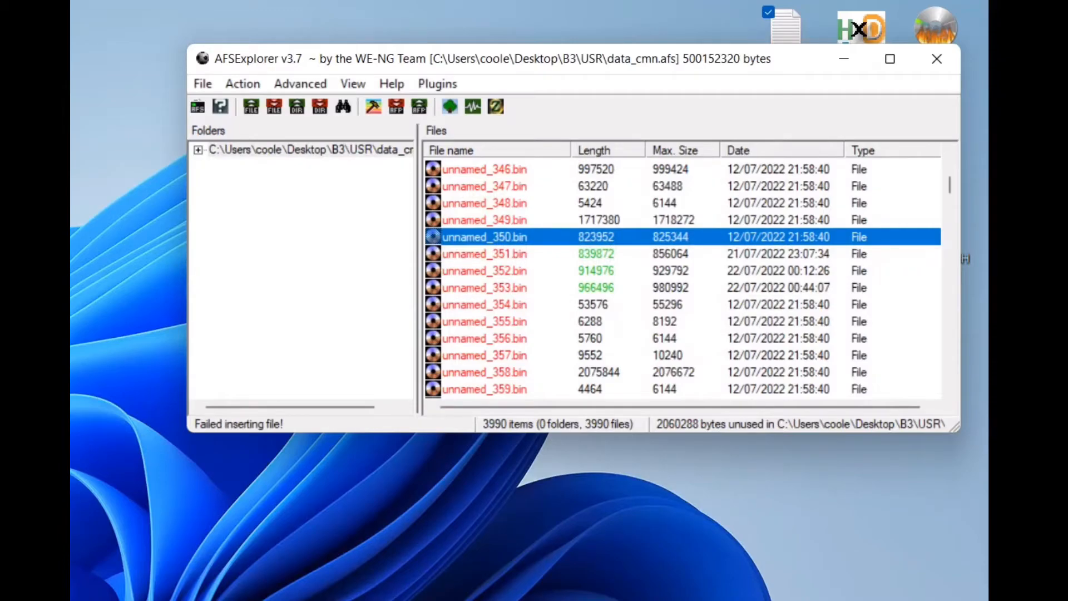
Step: Rebuild the archive by regenerating it to the Desktop as data_cmn.afs, then close the reserved space window and AFSExplorer
left_click(374, 107)
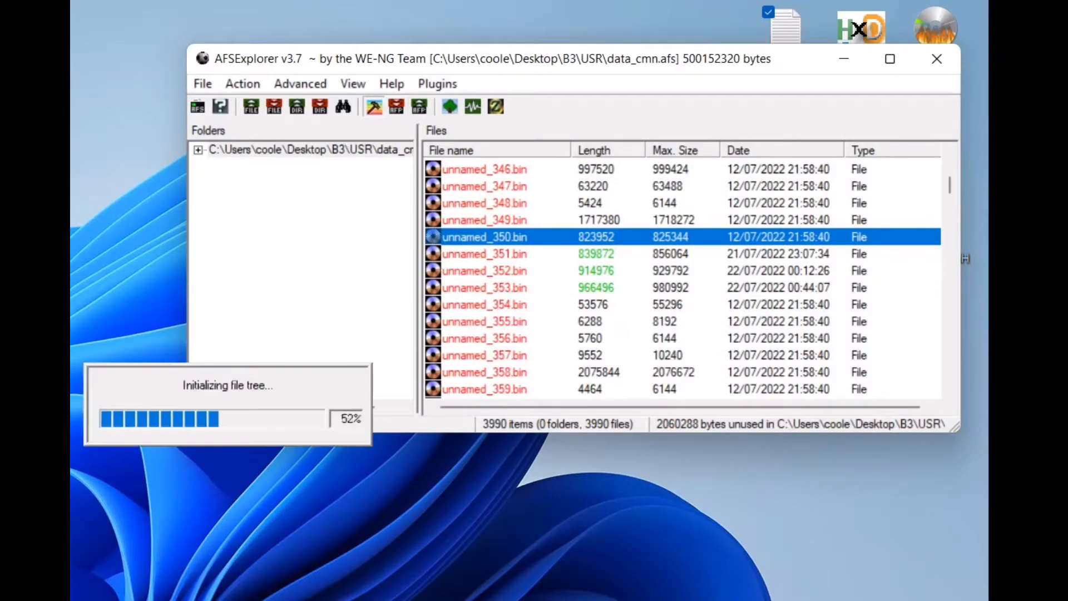
left_click_drag(179, 208, 576, 55)
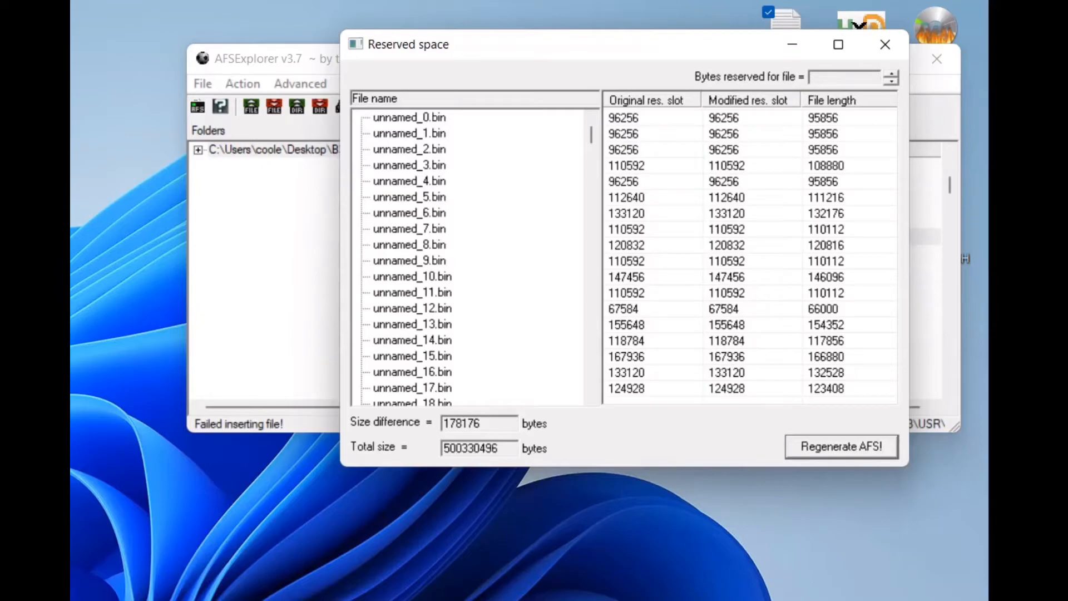
left_click(842, 447)
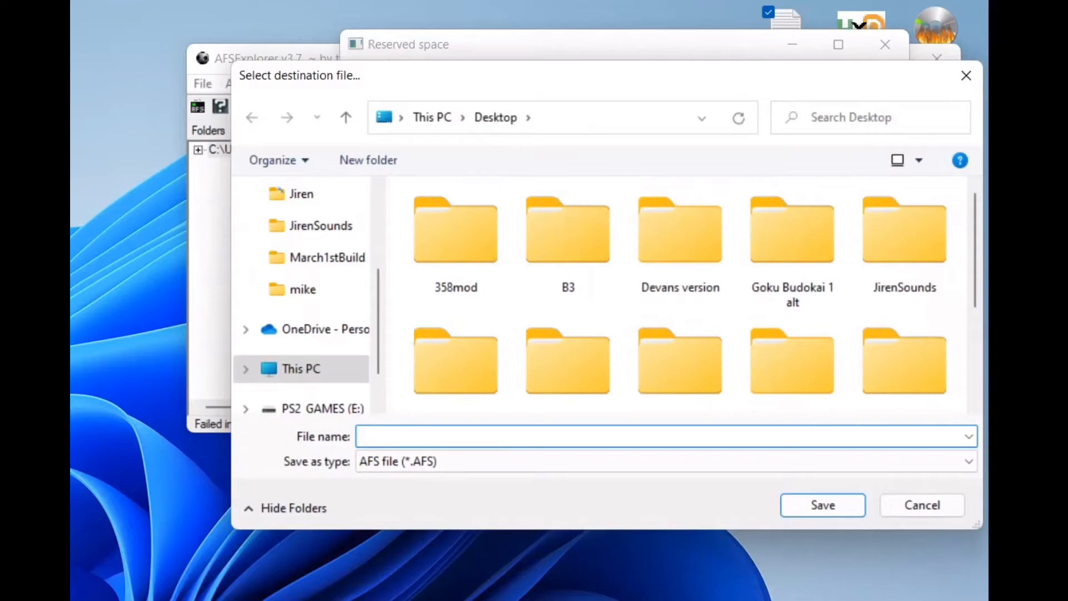
type("data_cmn.afs")
key("BackSpace")
key("BackSpace")
type("fs")
key("Return")
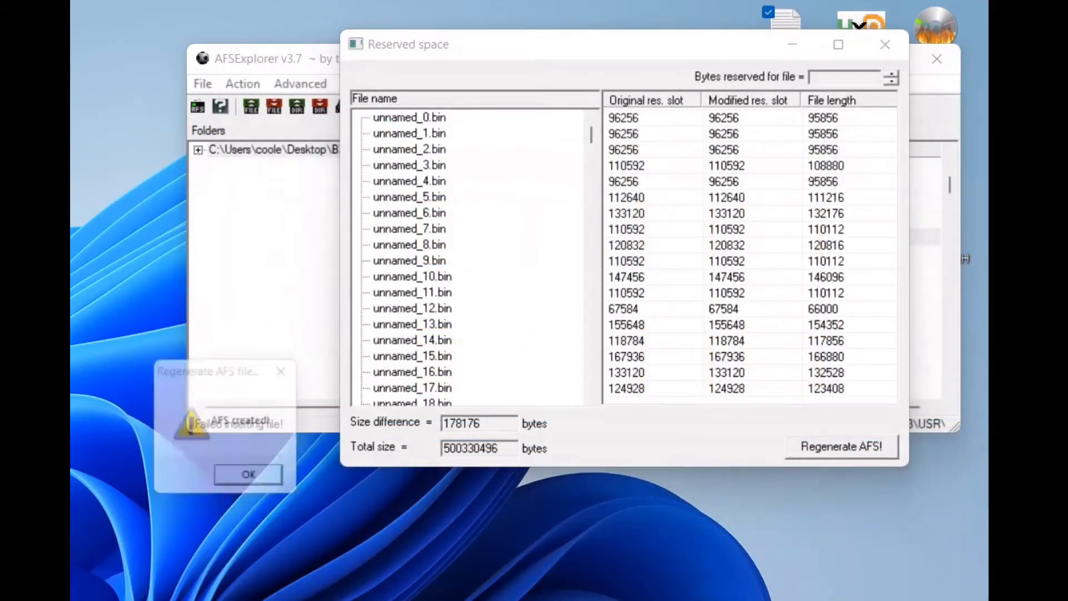
key("Return")
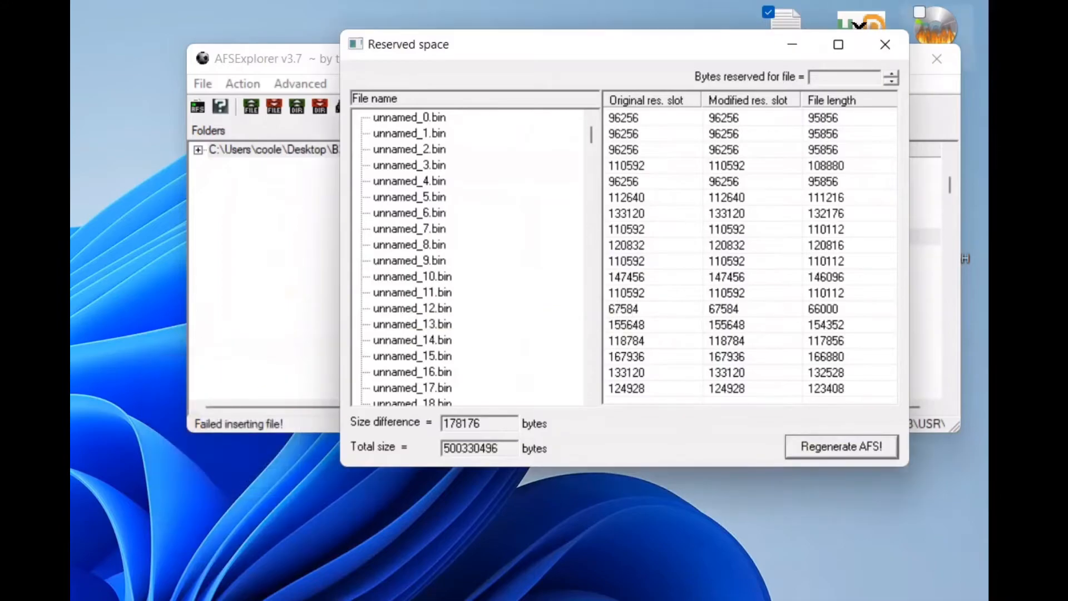
left_click(885, 44)
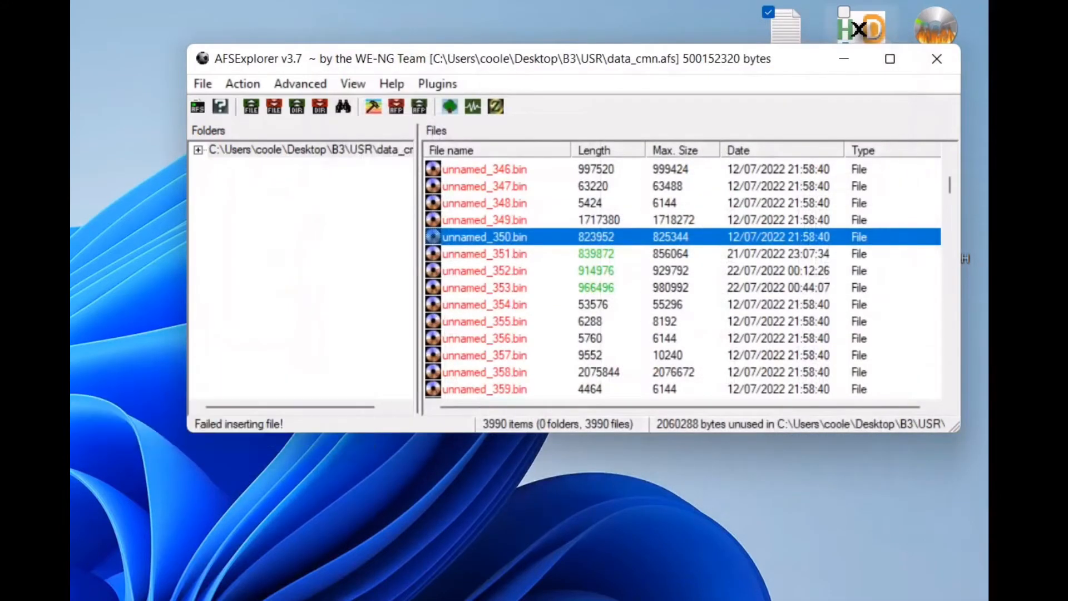
left_click(937, 59)
Step: Delete the old data_cmn file from the B3 USR folder and move the regenerated data_cmn from the Desktop into it
double_click(937, 133)
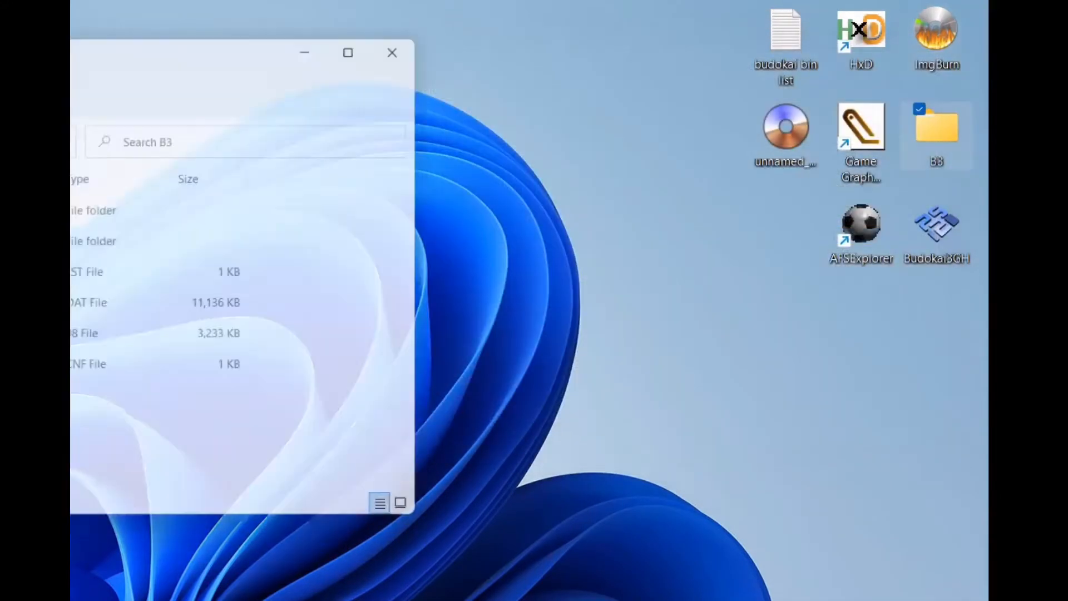
left_click_drag(126, 54, 879, 71)
double_click(477, 257)
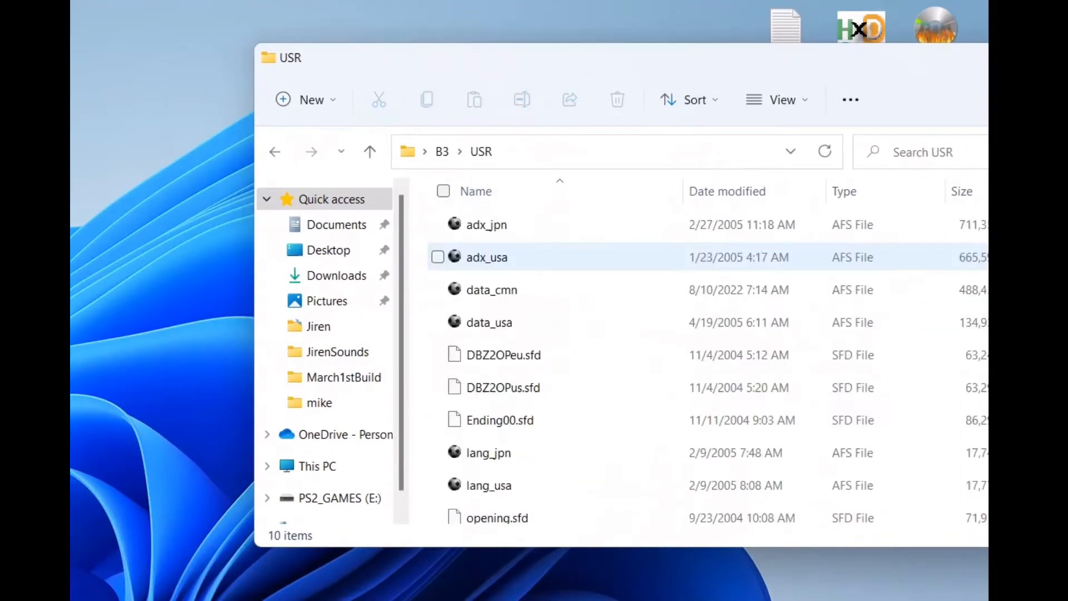
left_click(492, 290)
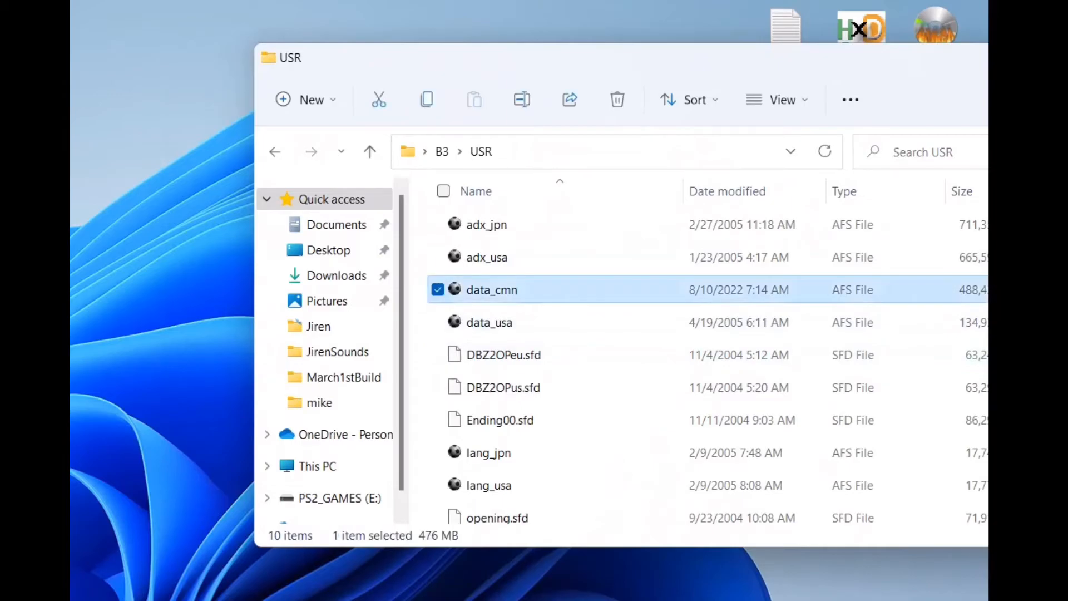
key("Delete")
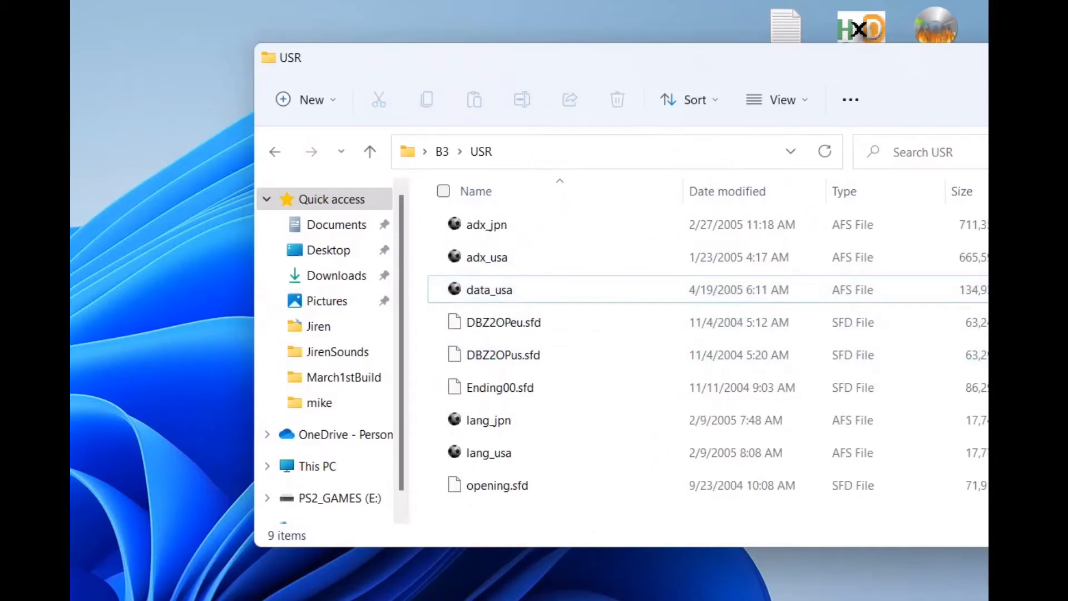
left_click_drag(208, 236, 501, 261)
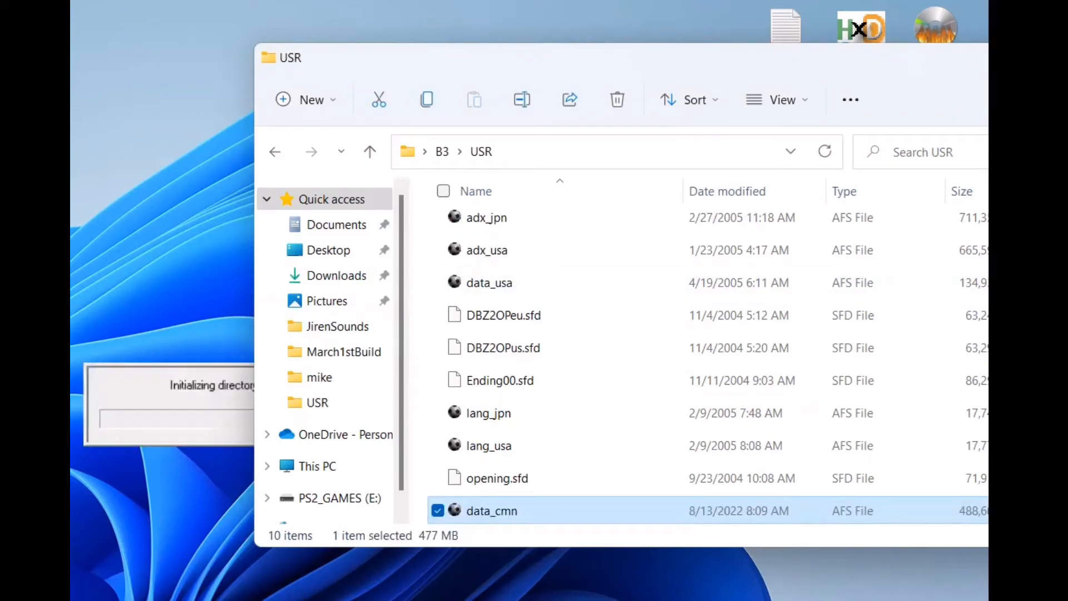
Step: In the rebuilt data_cmn.afs opened in AFSExplorer, import unnamed_218 from the Desktop over unnamed_350.bin, then close AFSExplorer
double_click(640, 58)
left_click(966, 14)
left_click_drag(72, 15, 720, 67)
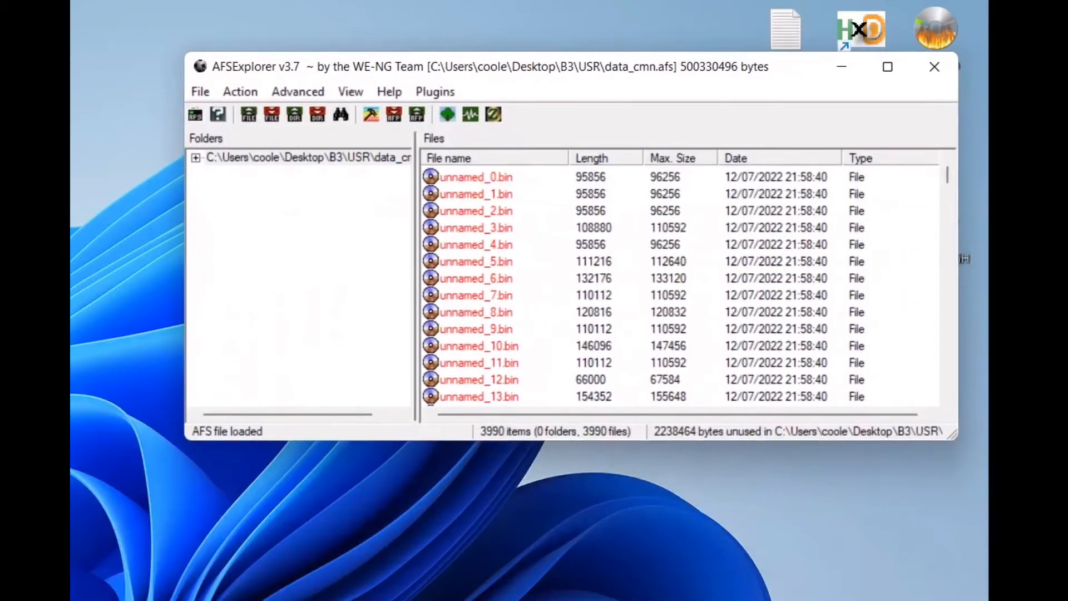
scroll(684, 287, "down", 20)
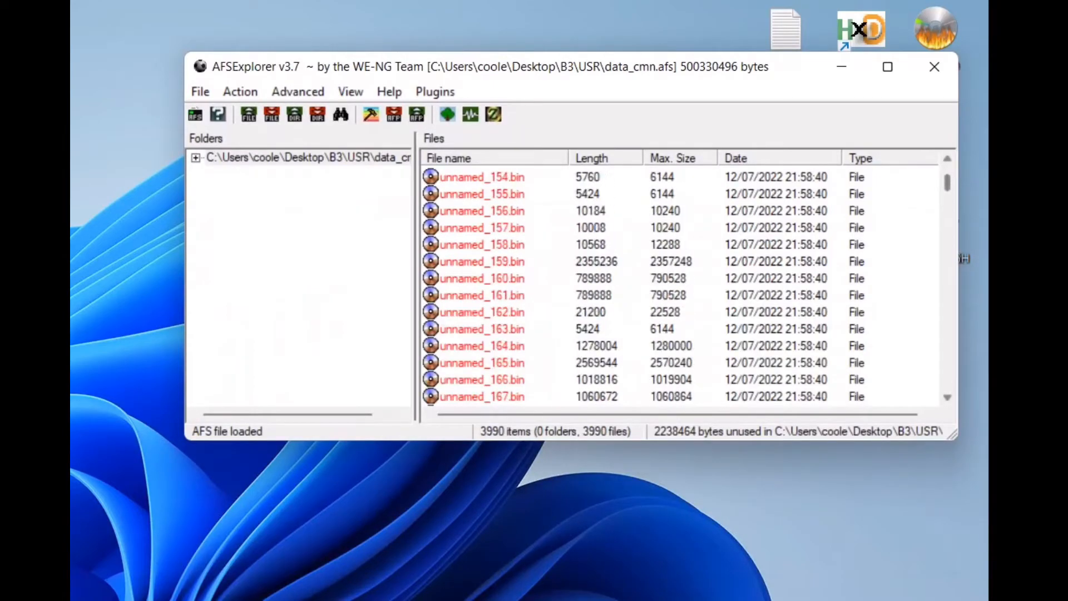
scroll(684, 286, "down", 13)
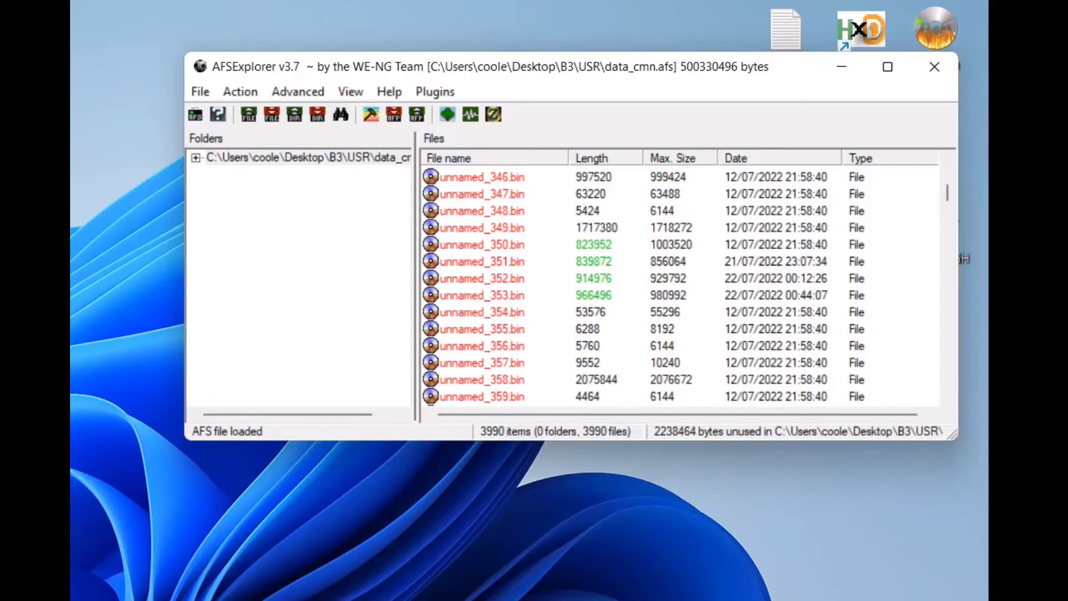
left_click(604, 244)
right_click(604, 244)
left_click(634, 250)
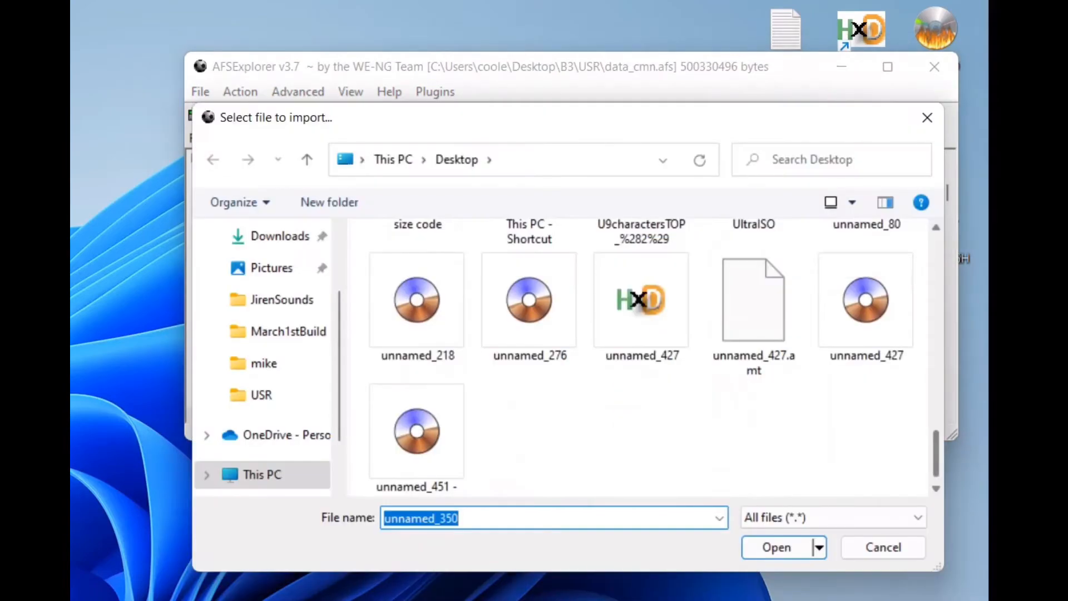
double_click(417, 307)
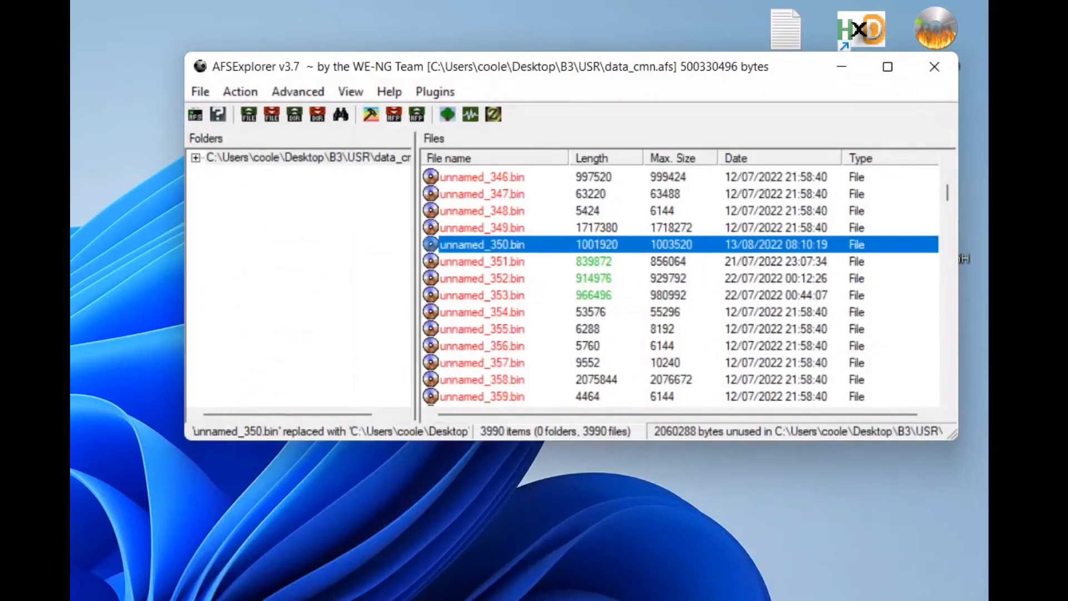
left_click(935, 66)
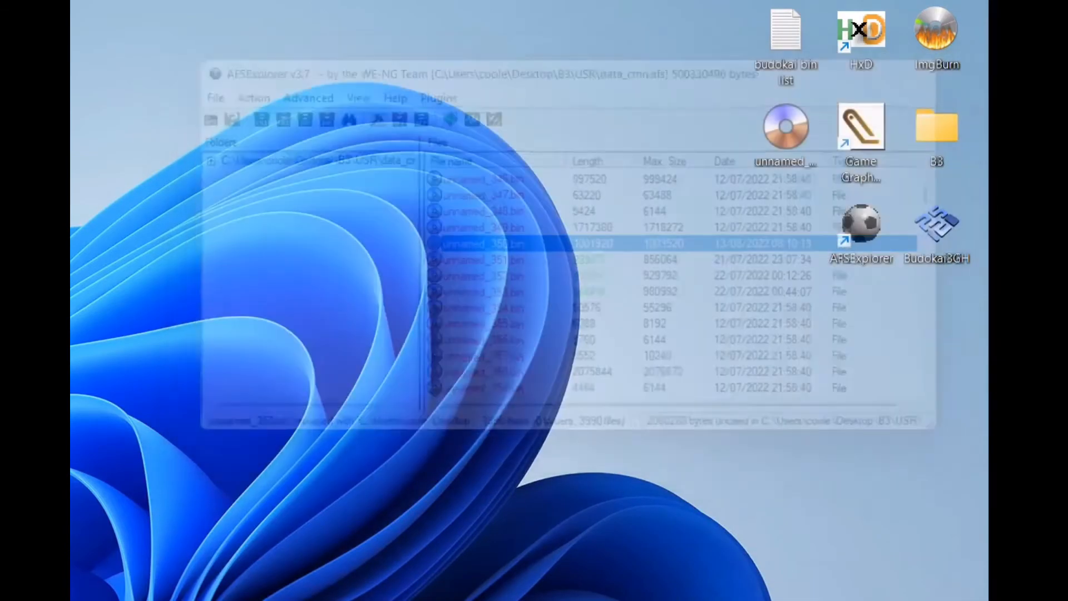
Step: Open ImgBurn for creating an image file from files/folders and add all contents of the B3 folder as source
double_click(936, 37)
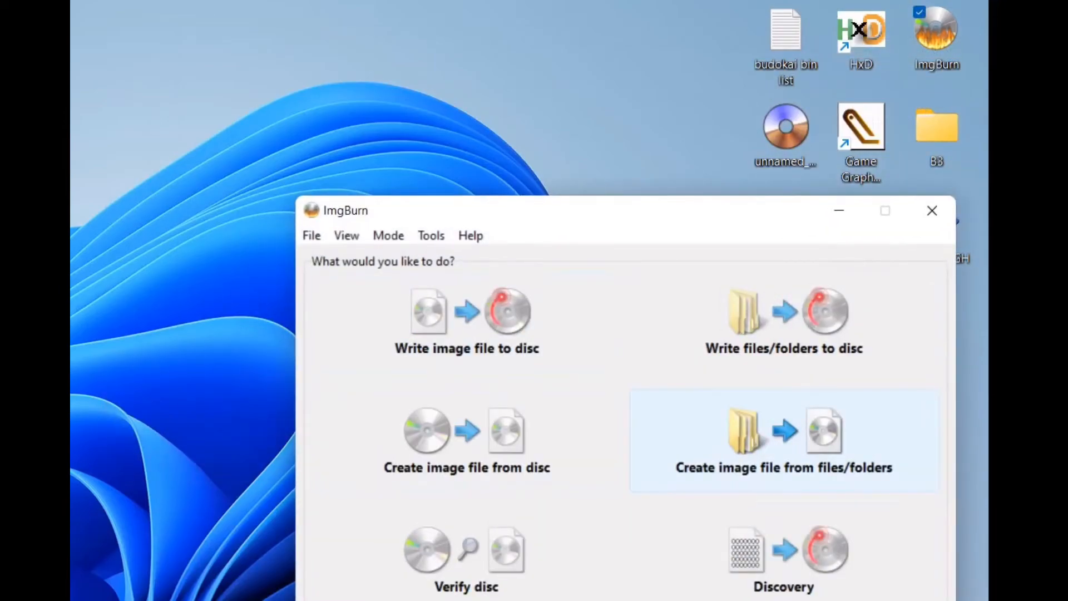
left_click(784, 441)
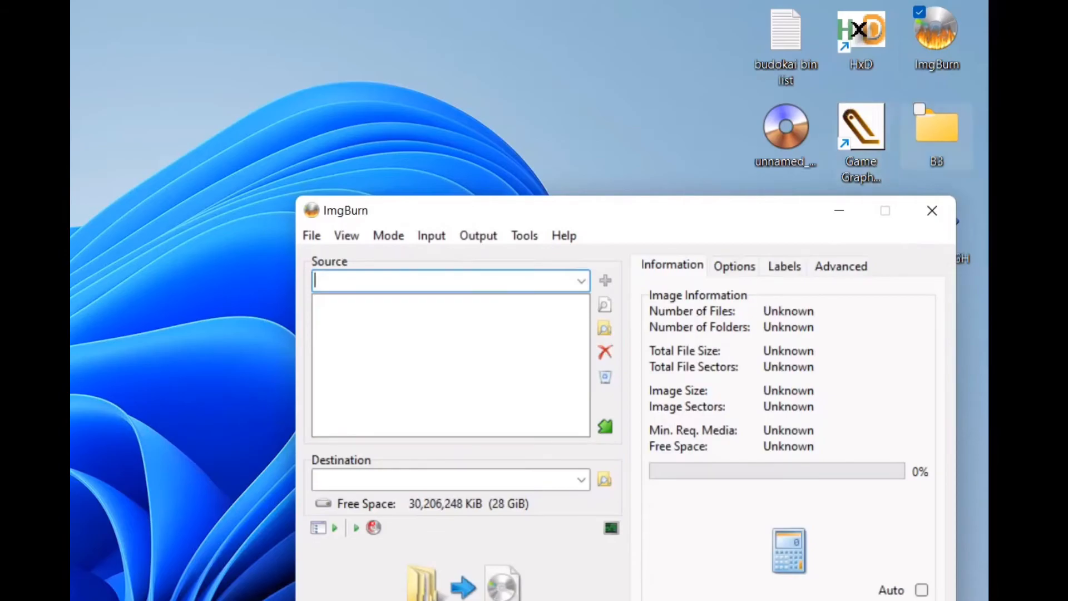
double_click(937, 131)
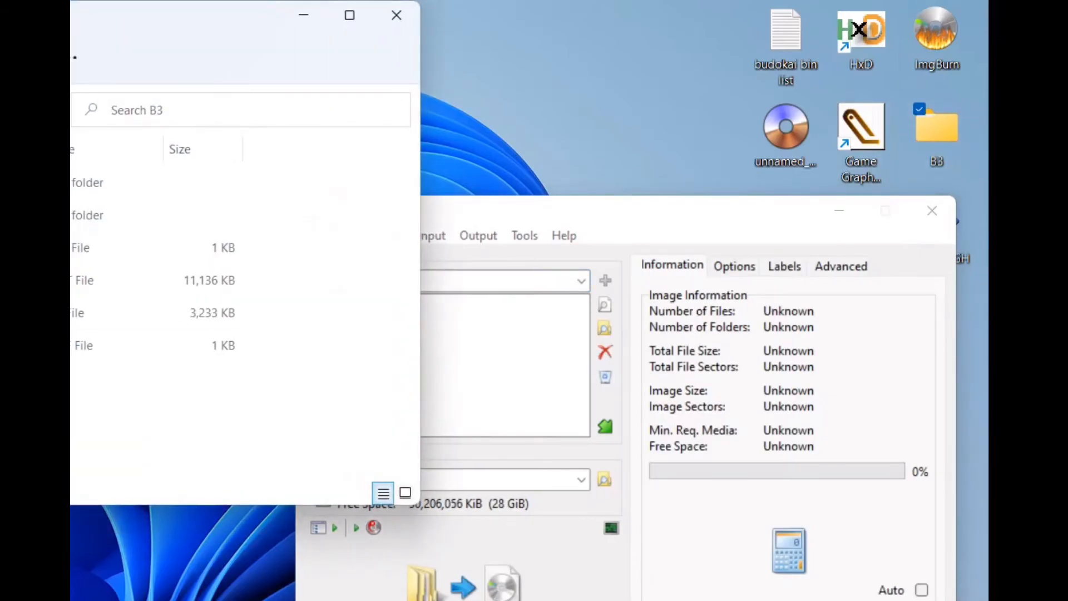
key("ctrl+a")
left_click_drag(155, 247, 484, 367)
left_click(397, 15)
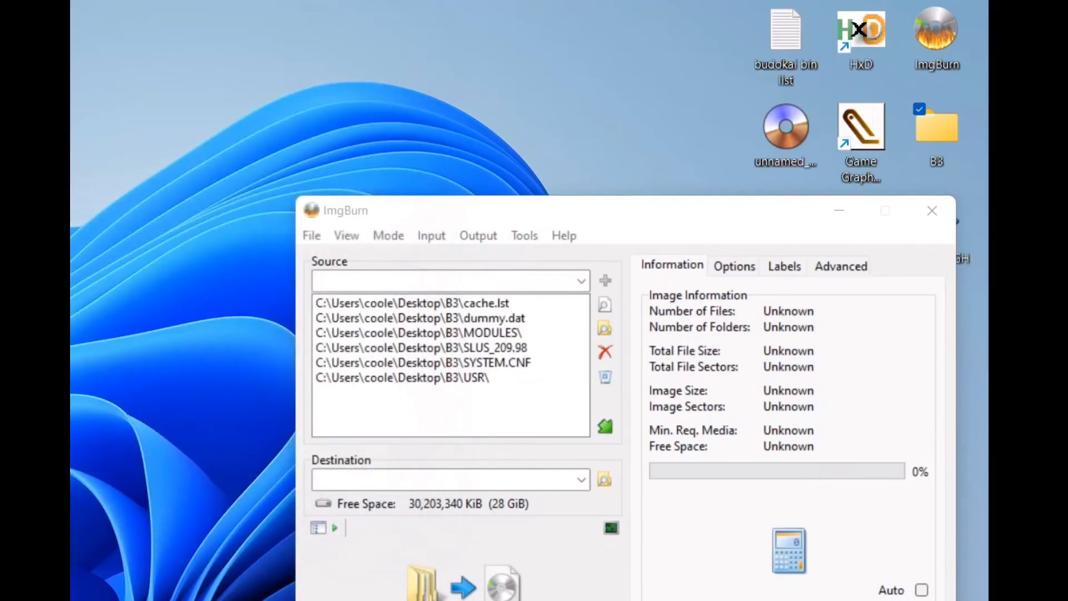
Step: Build the image to the Desktop as L with volume label B3, and place its icon below the unnamed_218 file
left_click(472, 583)
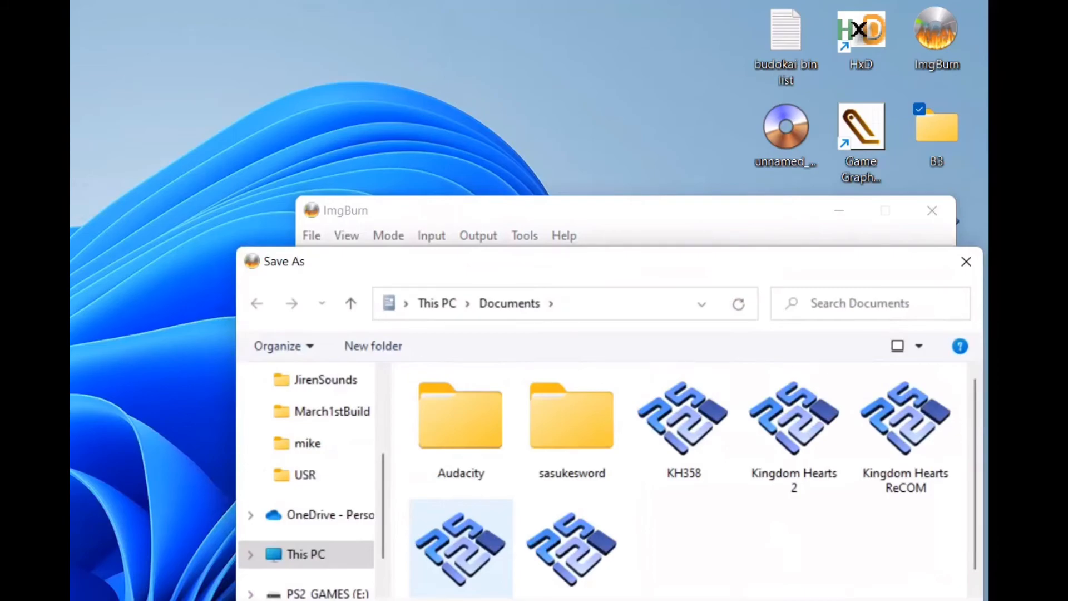
scroll(311, 478, "up", 2)
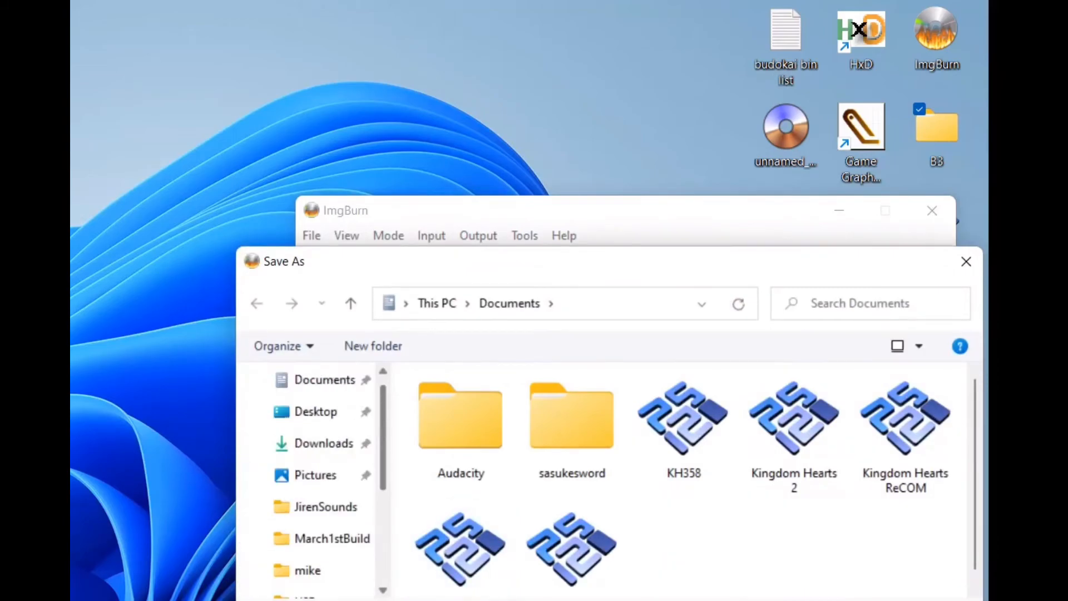
left_click(315, 412)
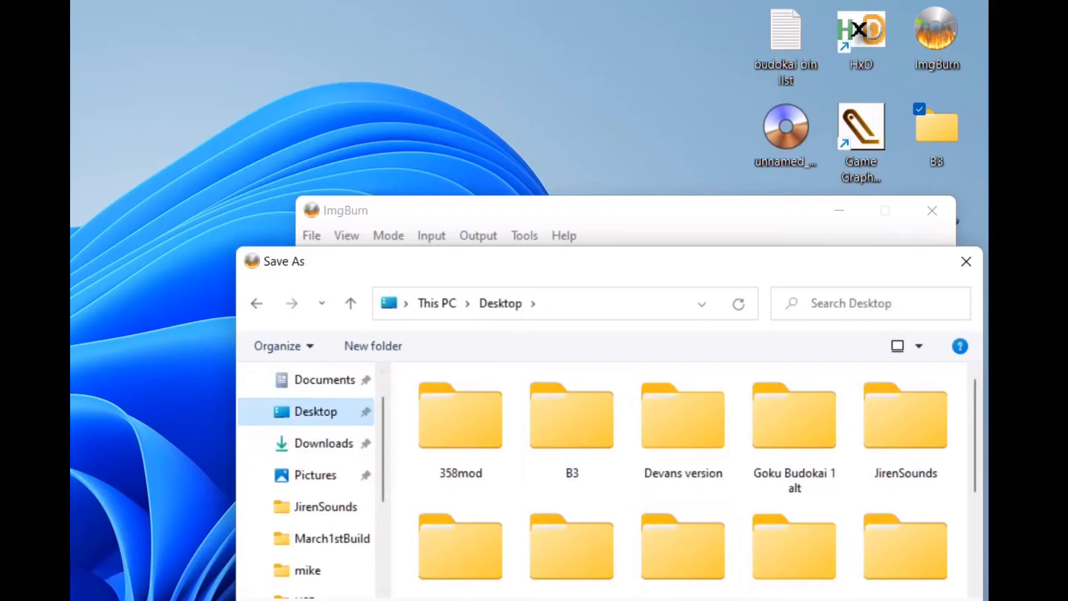
key("Return")
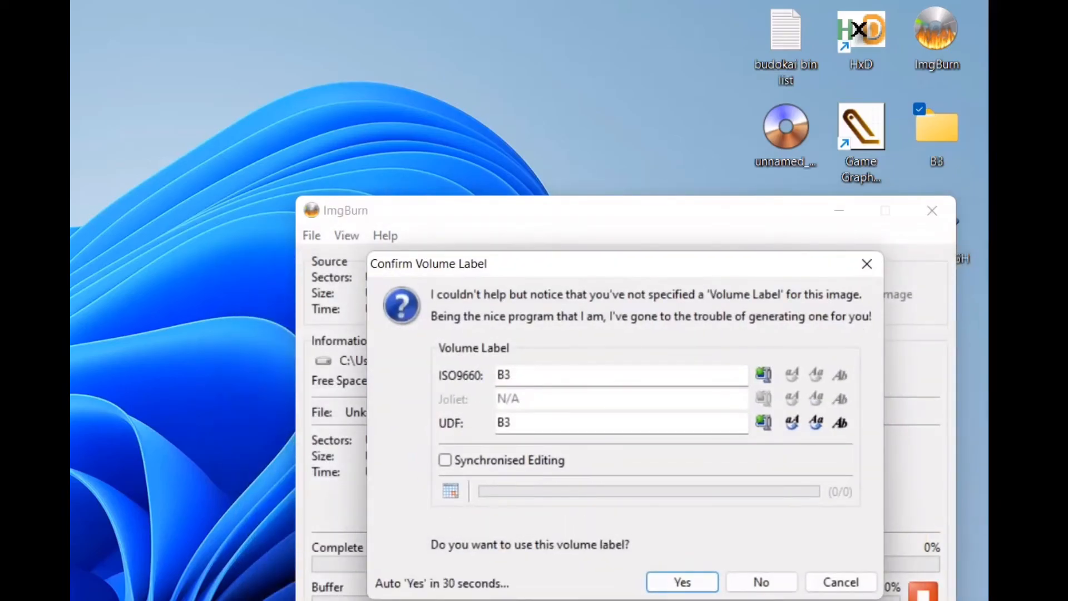
left_click(682, 582)
left_click(311, 556)
left_click_drag(179, 443, 771, 223)
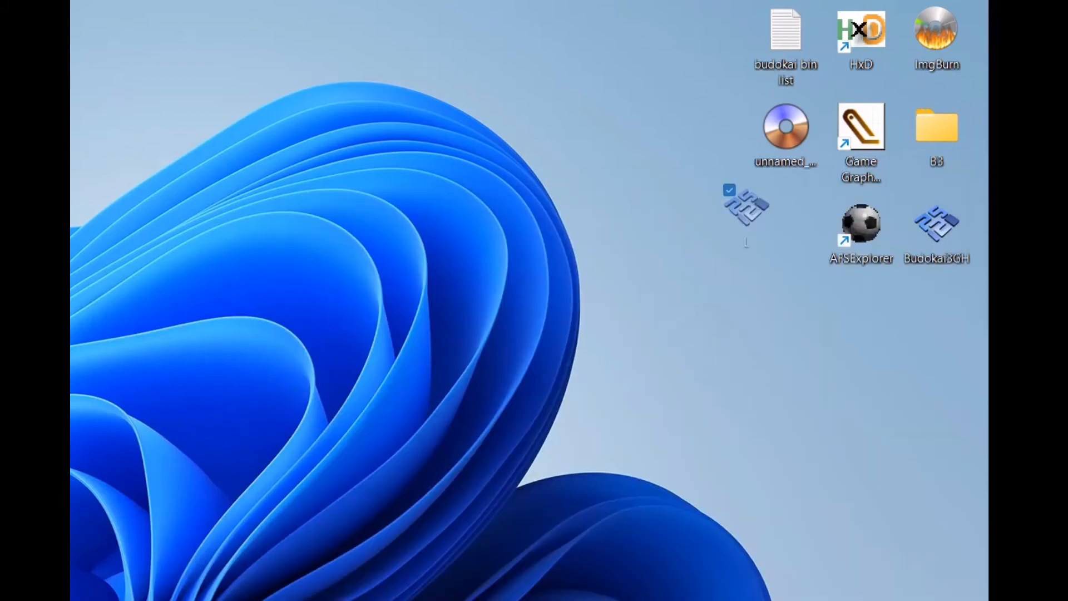
left_click(779, 188)
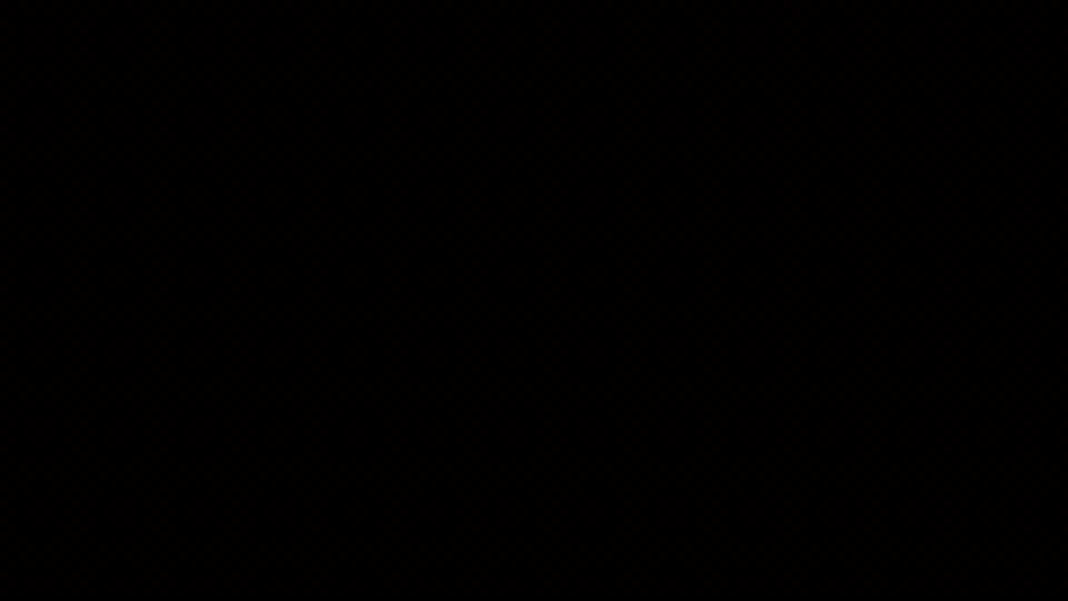
Step: On the game's Select Characters screen, move the 1P selection to Piccolo to check the swapped character model
key("Down")
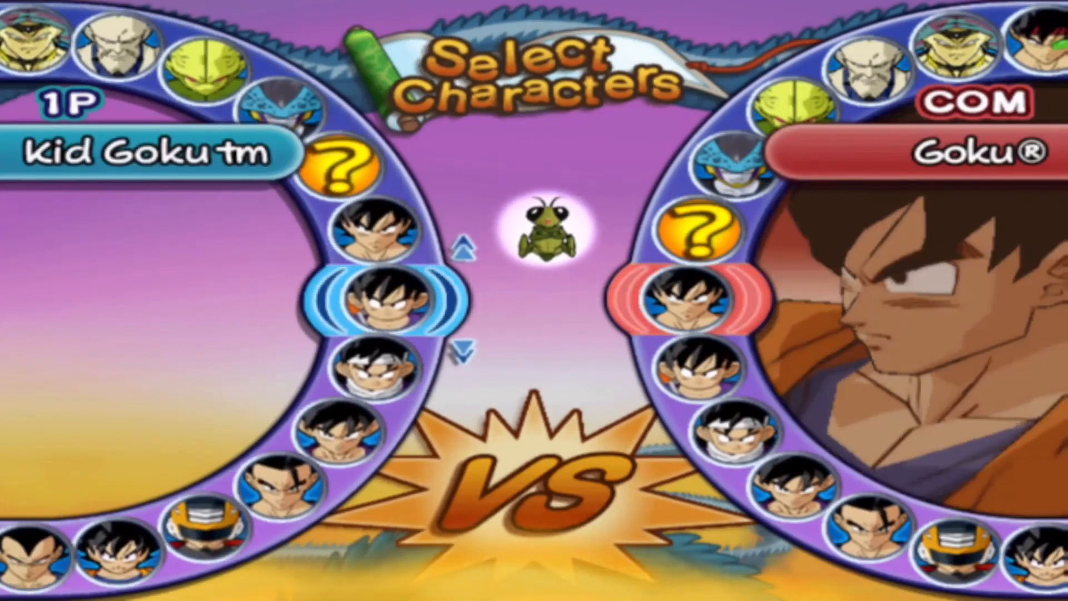
key("Down")
key("Down")
key("Down")
key("Down")
key("Down")
key("Down")
key("Down")
key("Down")
key("Down")
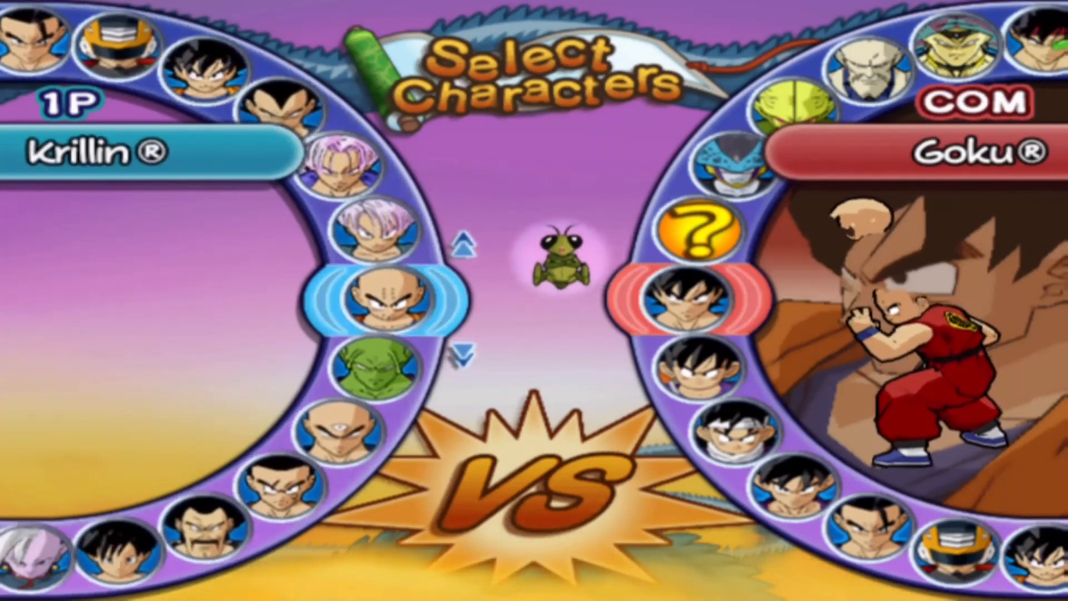
key("Down")
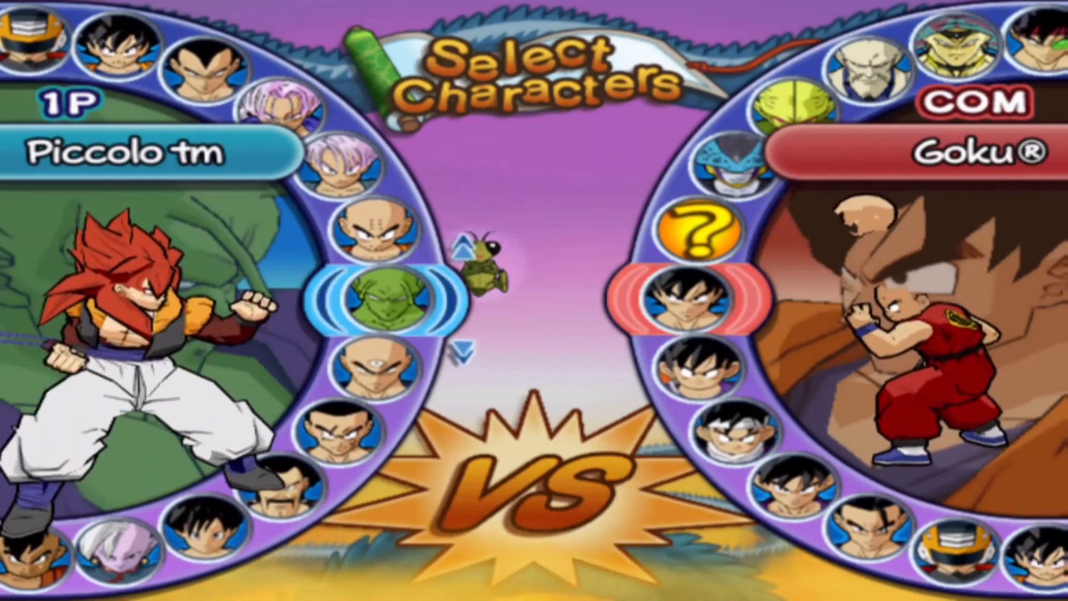